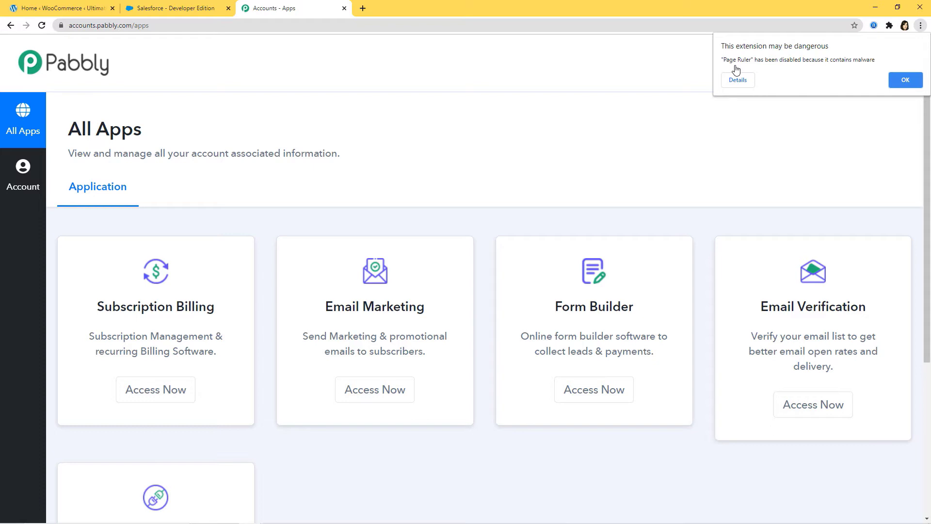
Open Pabbly Connect from the apps page and create a workflow named "Revue to Aweber".
{"action": "scroll", "coordinate": [688, 136], "scroll_direction": "down", "scroll_amount": 4}
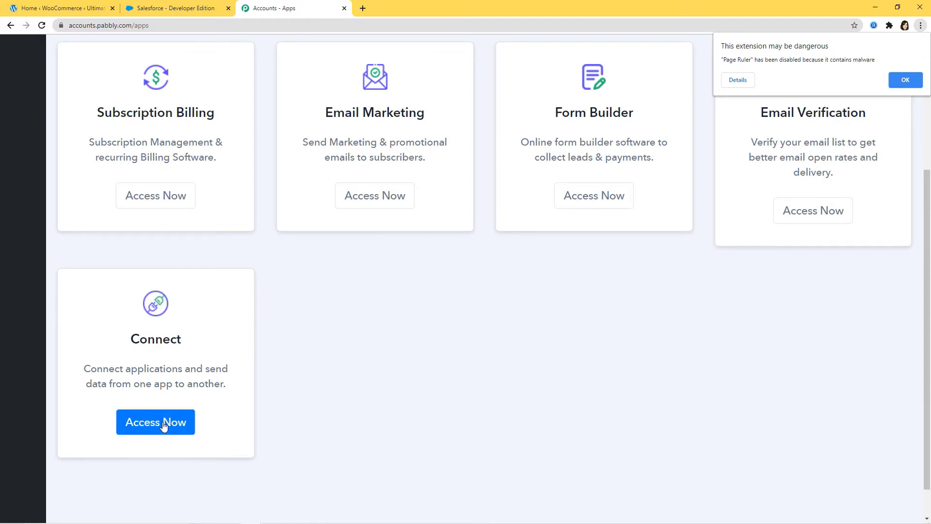
{"action": "left_click", "coordinate": [149, 425]}
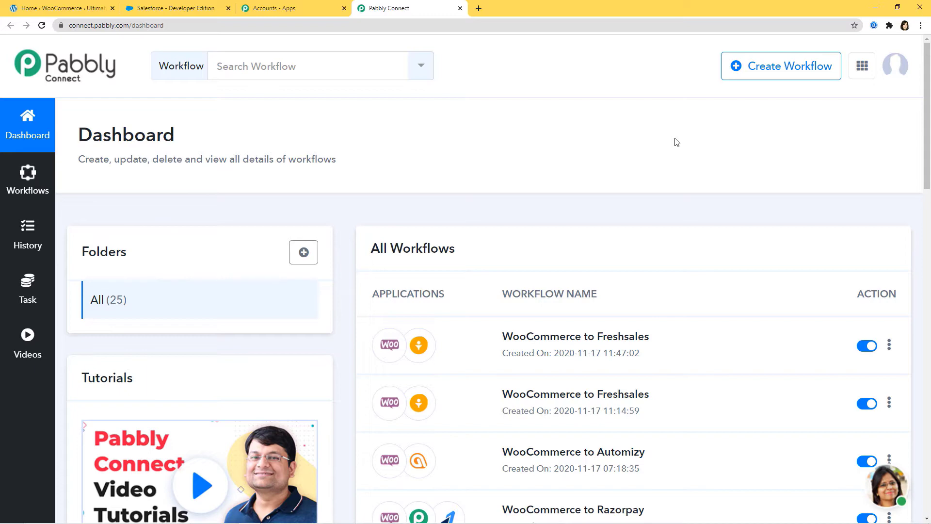
{"action": "left_click", "coordinate": [781, 73]}
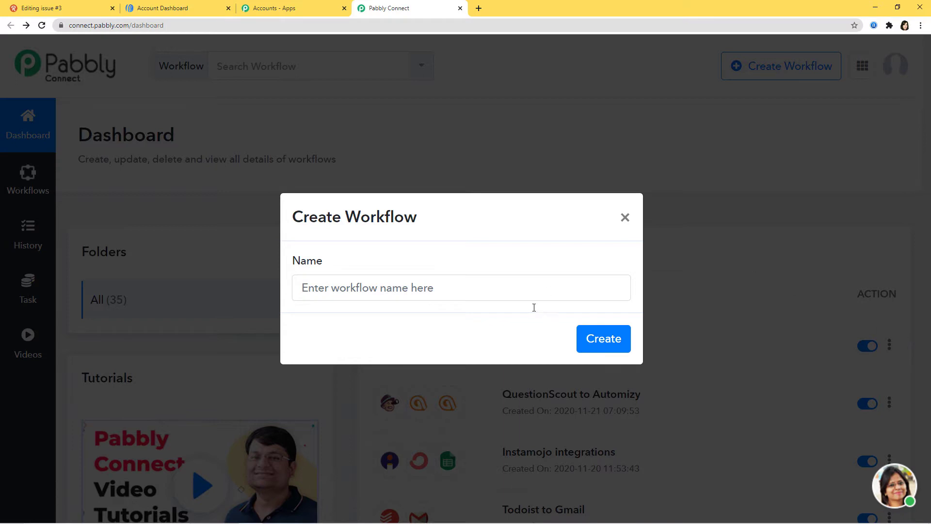
{"action": "left_click", "coordinate": [487, 290]}
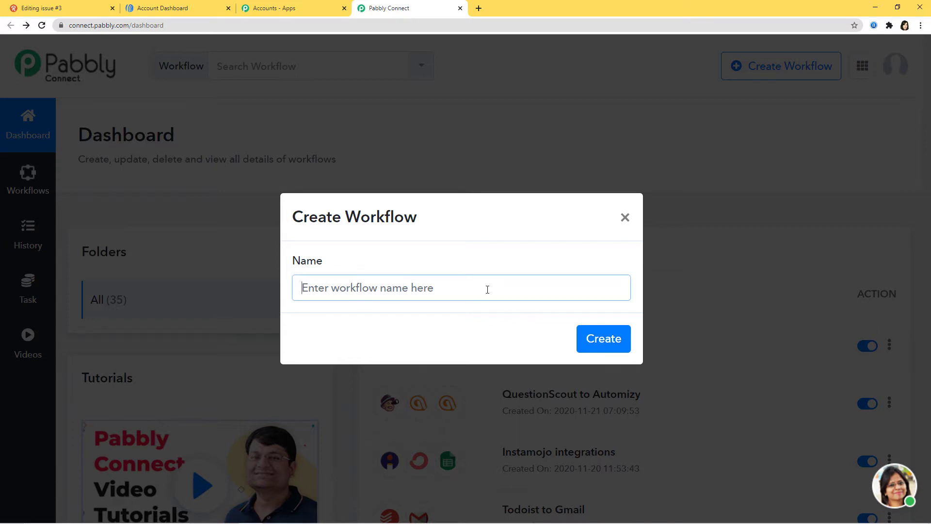
{"action": "type", "text": "Revue to "}
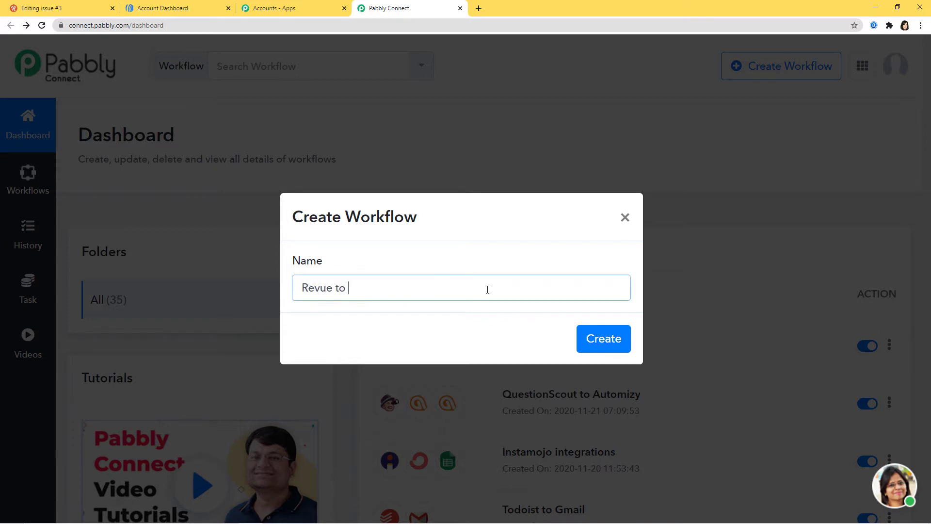
{"action": "type", "text": "Aweber"}
{"action": "key", "text": "Return"}
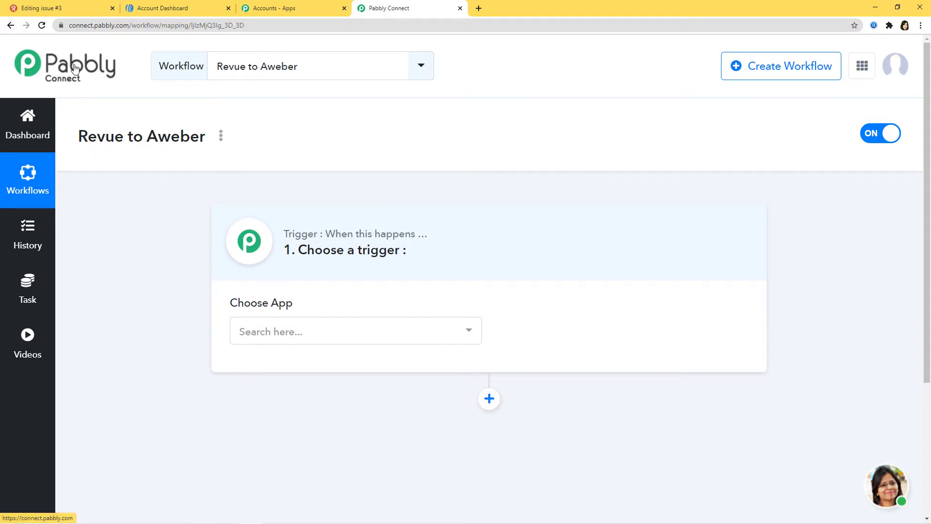
Set the workflow's trigger app to Revue with New Unsubscribed as the trigger event.
{"action": "left_click", "coordinate": [334, 331]}
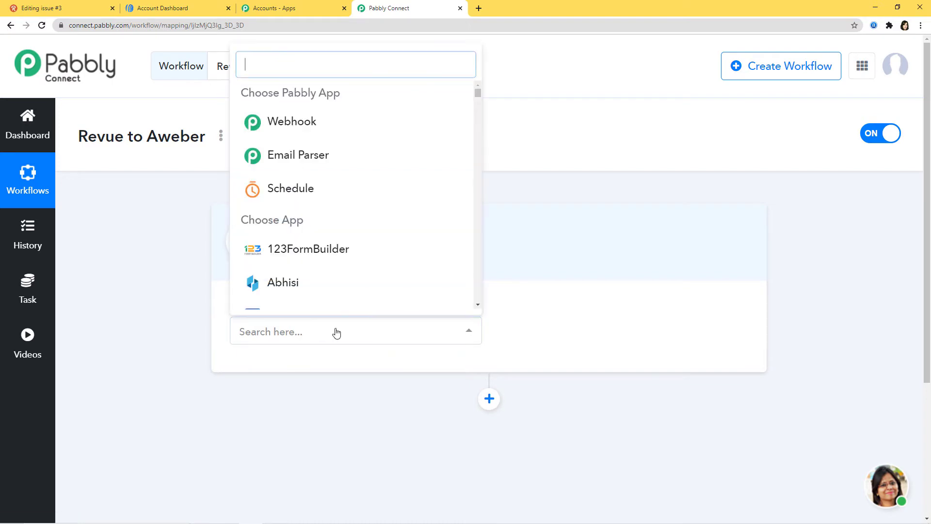
{"action": "type", "text": "revu"}
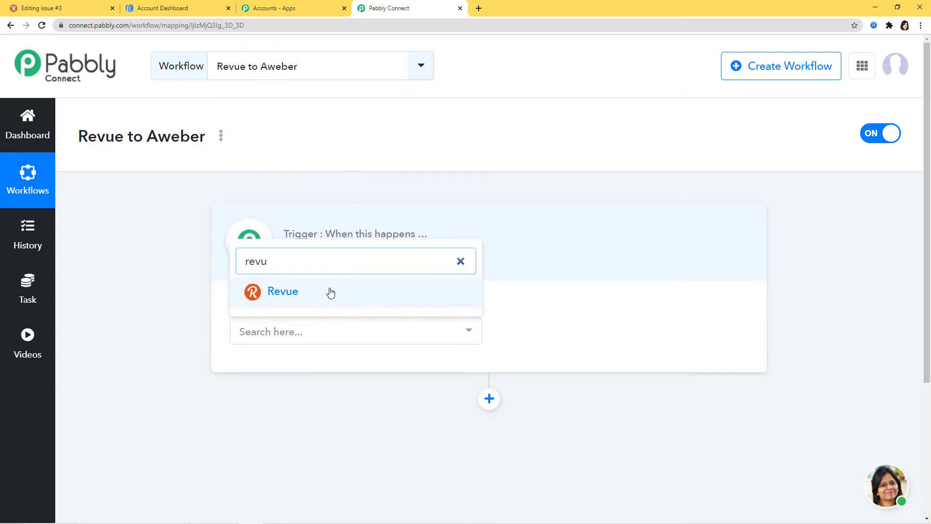
{"action": "left_click", "coordinate": [334, 291]}
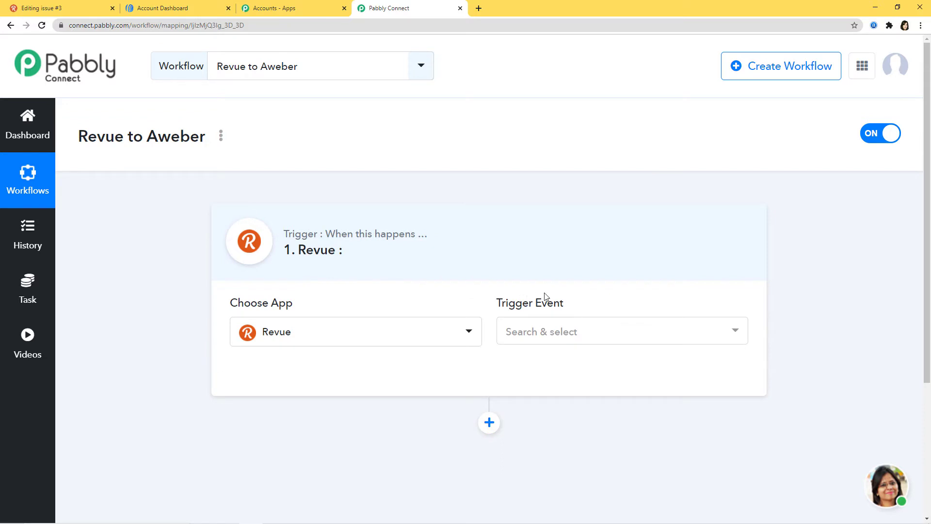
{"action": "left_click", "coordinate": [544, 335]}
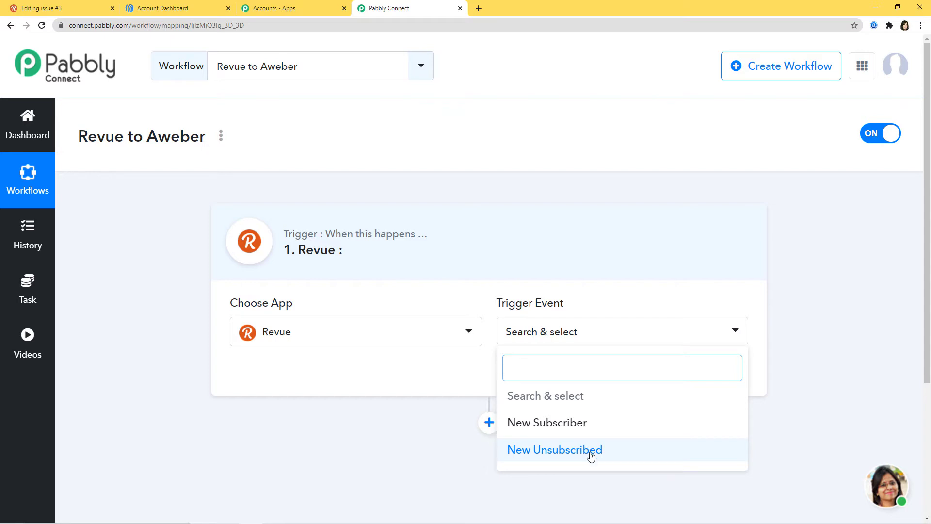
{"action": "left_click", "coordinate": [564, 456]}
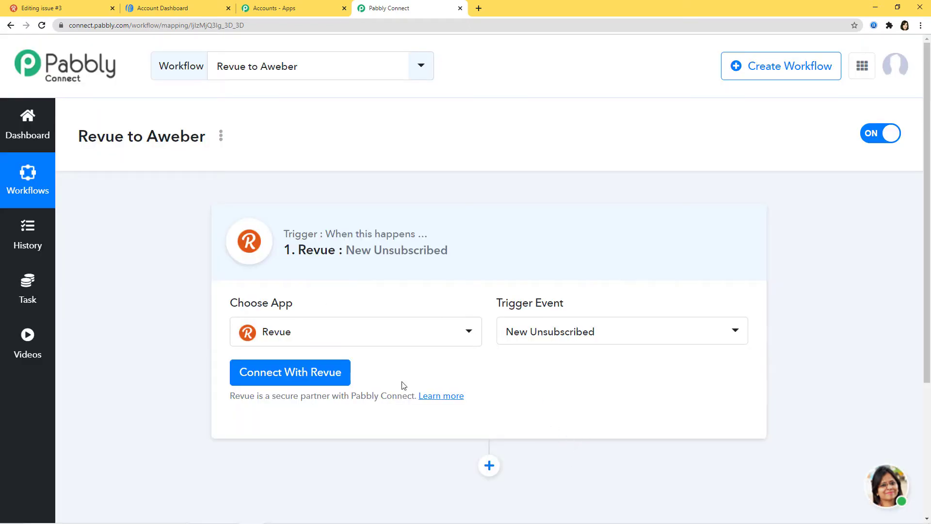
Start new credentials for the Revue connection and enter the prefix "Token" in the API Key field.
{"action": "left_click", "coordinate": [281, 378]}
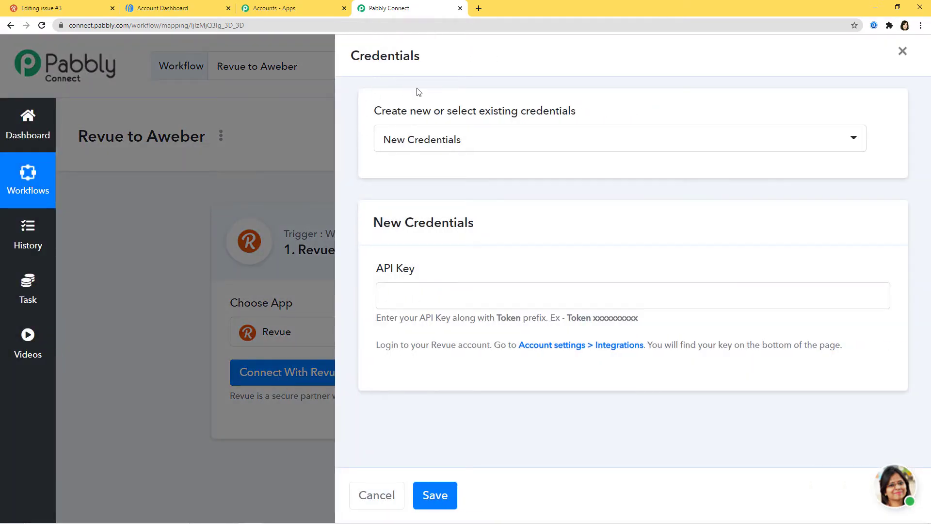
{"action": "left_click", "coordinate": [538, 145]}
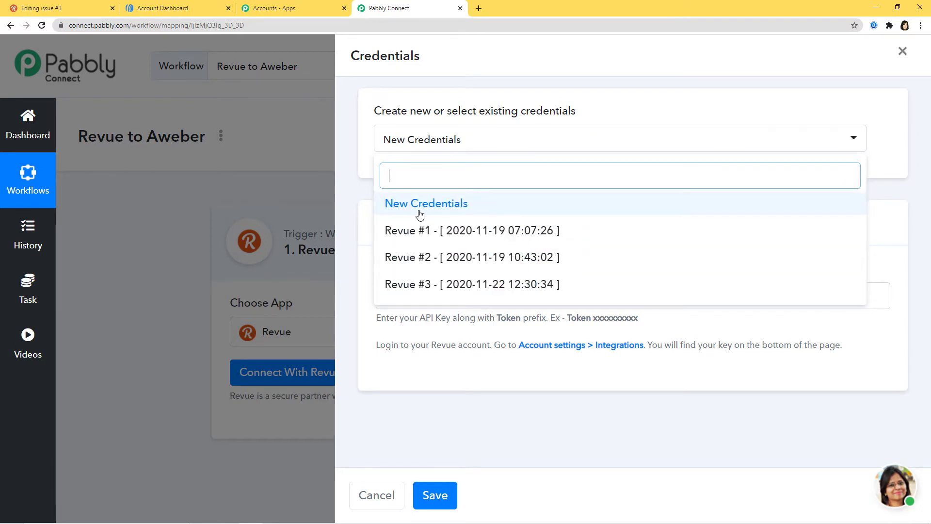
{"action": "left_click", "coordinate": [450, 210]}
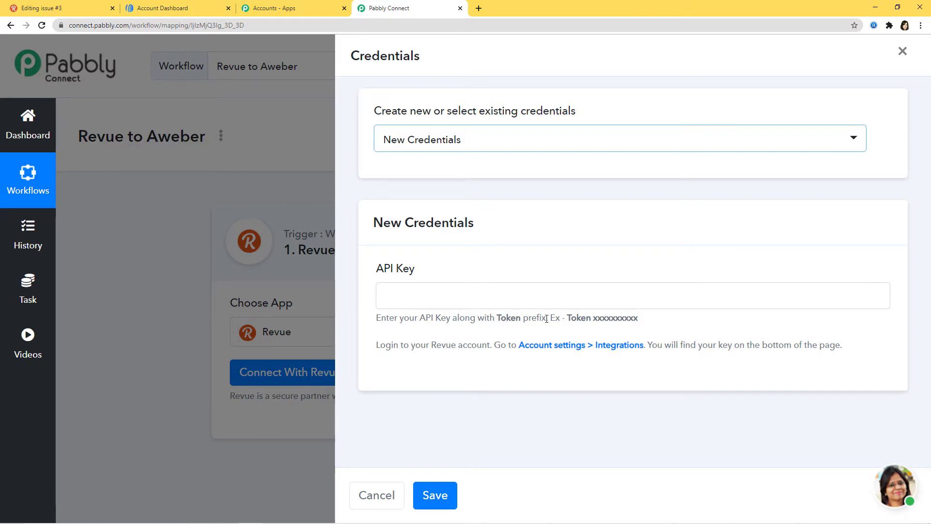
{"action": "left_click_drag", "start_coordinate": [496, 320], "coordinate": [522, 320]}
{"action": "key", "text": "ctrl+c"}
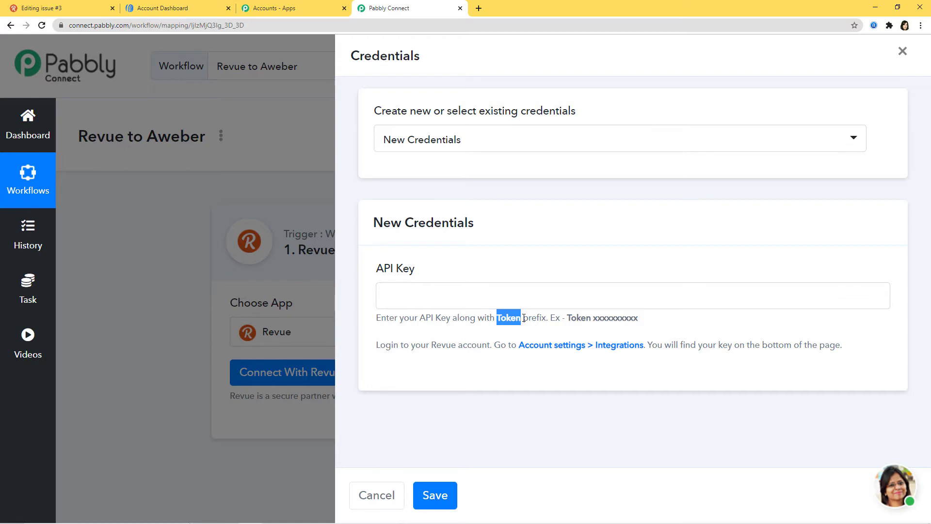
{"action": "left_click", "coordinate": [491, 295]}
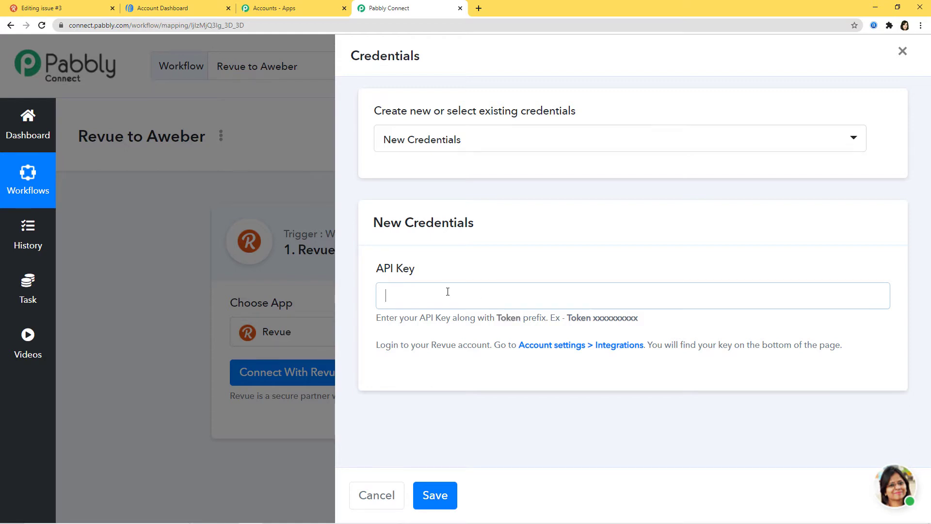
{"action": "key", "text": "ctrl+v"}
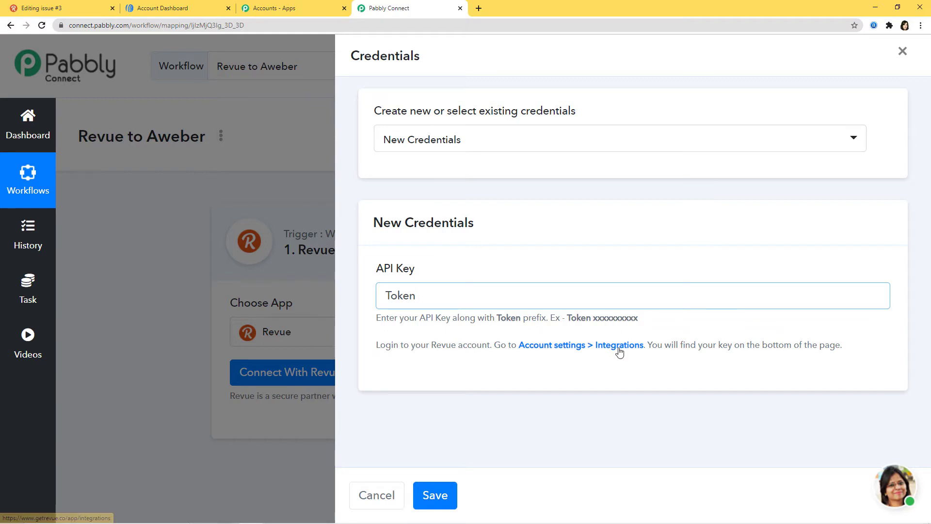
Switch to Revue and copy the API key from the end of the Integrations page in the account settings.
{"action": "left_click", "coordinate": [42, 6]}
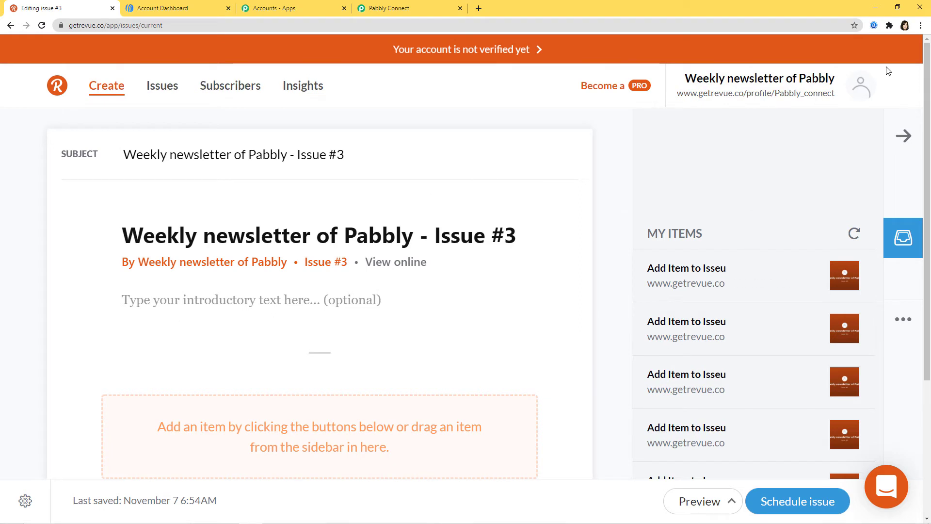
{"action": "left_click", "coordinate": [859, 95]}
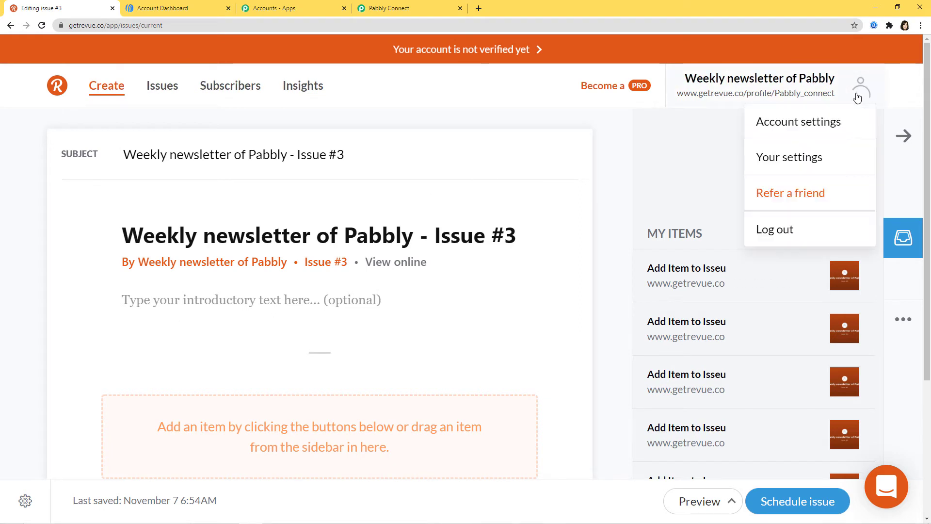
{"action": "left_click", "coordinate": [788, 124]}
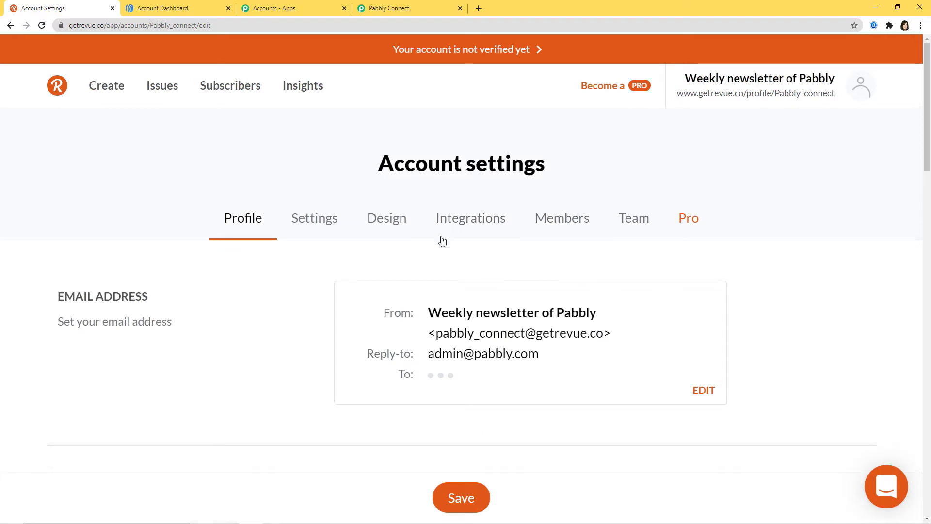
{"action": "left_click", "coordinate": [488, 221]}
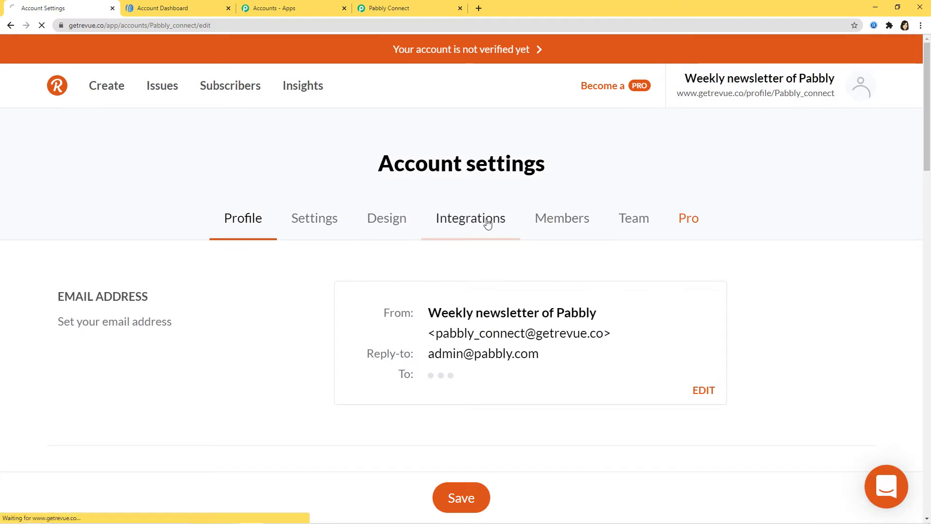
{"action": "scroll", "coordinate": [489, 224], "scroll_direction": "down", "scroll_amount": 1}
{"action": "scroll", "coordinate": [488, 225], "scroll_direction": "down", "scroll_amount": 20}
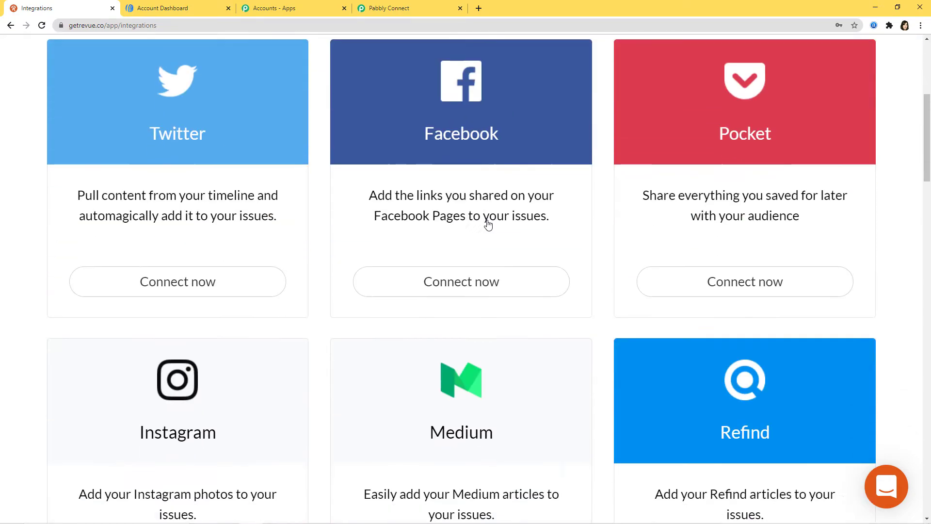
{"action": "scroll", "coordinate": [489, 225], "scroll_direction": "down", "scroll_amount": 17}
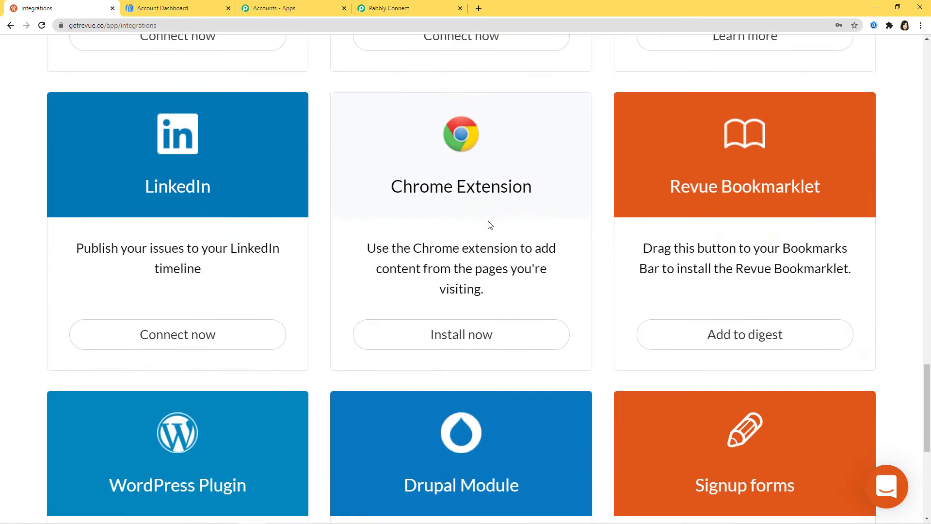
{"action": "left_click_drag", "start_coordinate": [403, 391], "coordinate": [603, 390]}
{"action": "key", "text": "ctrl+c"}
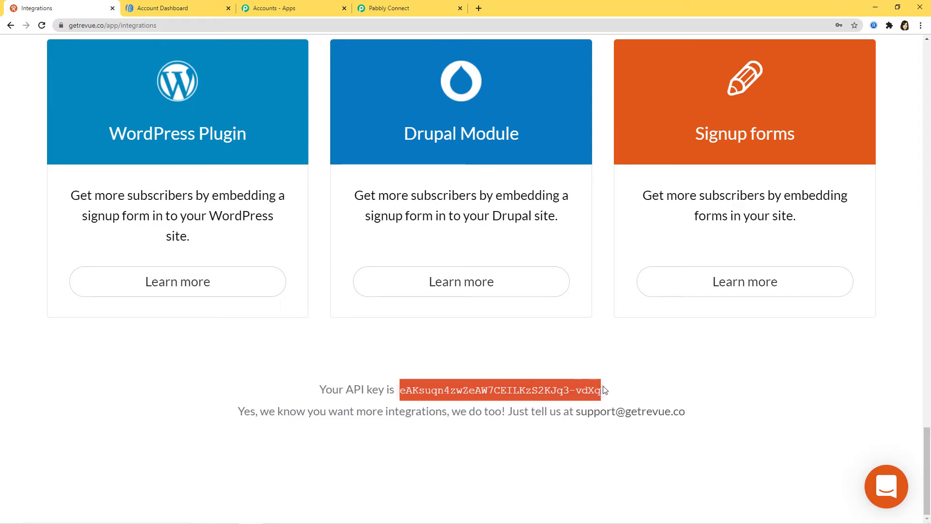
Return to Pabbly Connect, paste the Revue API key after the Token prefix and save the credentials.
{"action": "left_click", "coordinate": [410, 9]}
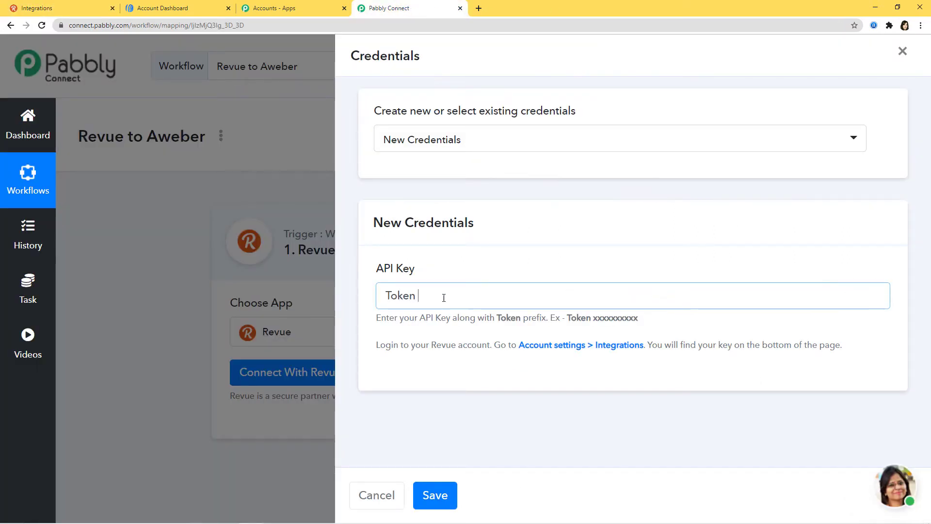
{"action": "key", "text": "ctrl+v"}
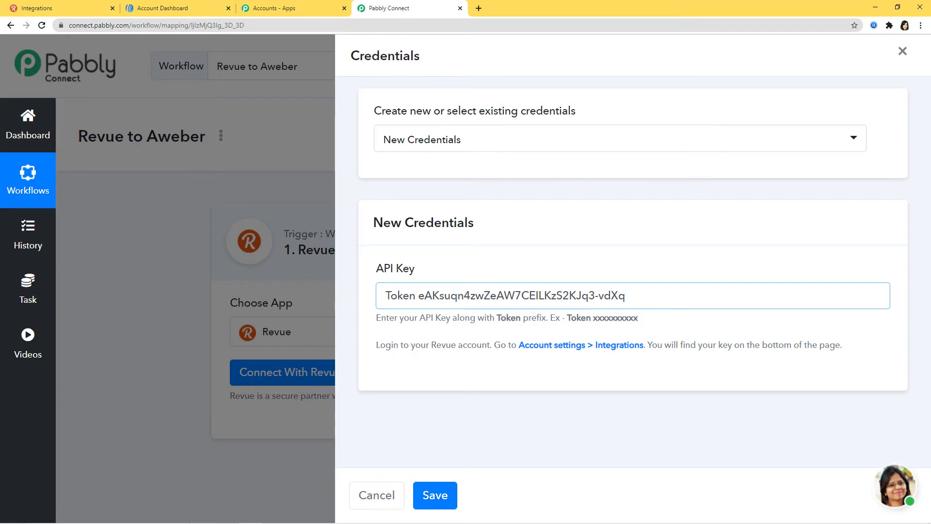
{"action": "left_click", "coordinate": [435, 496]}
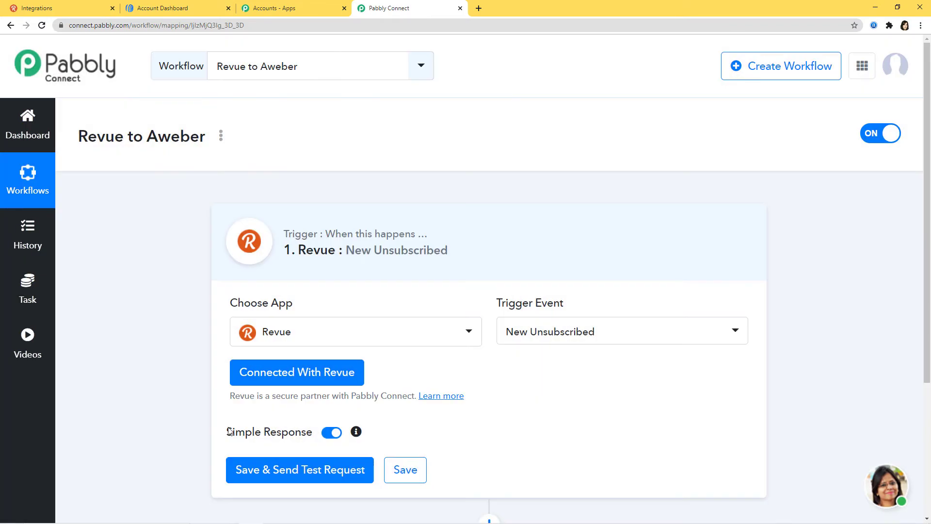
Save the Revue trigger with a test request and review the returned API response fields.
{"action": "left_click", "coordinate": [326, 471]}
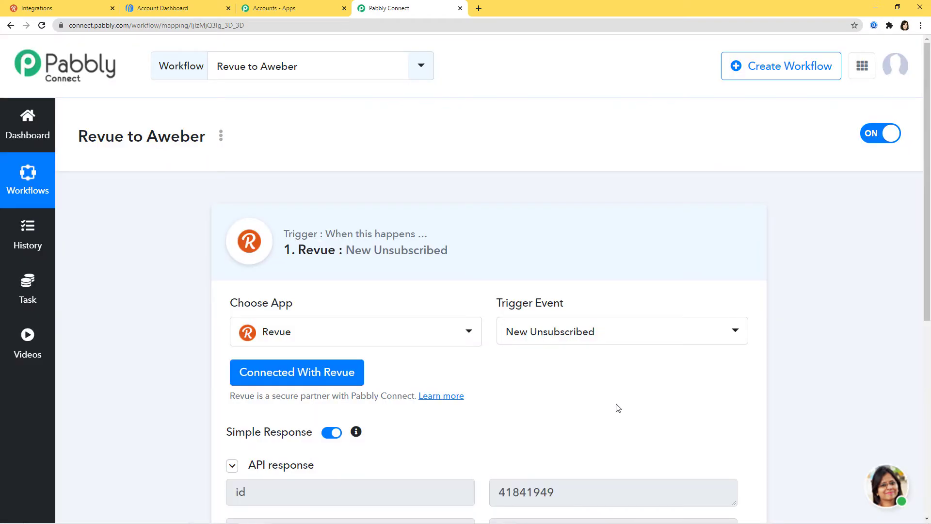
{"action": "scroll", "coordinate": [618, 408], "scroll_direction": "down", "scroll_amount": 6}
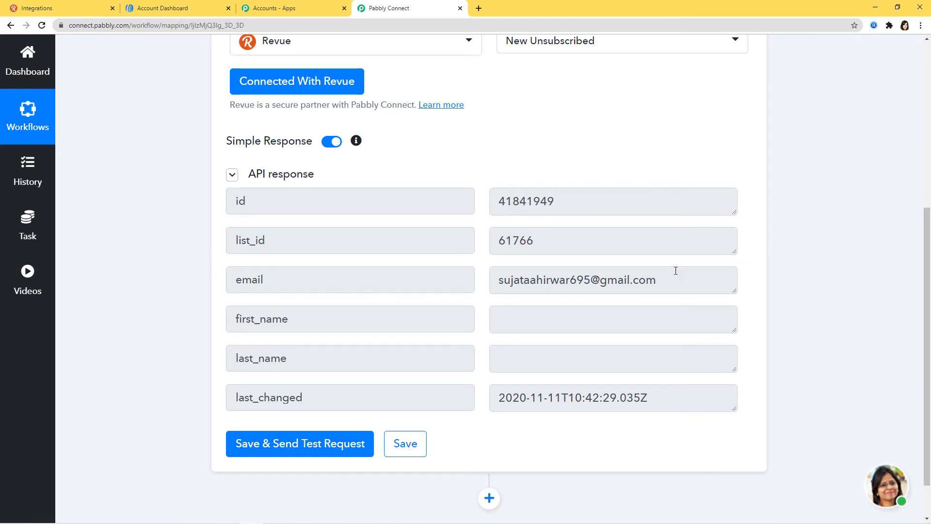
{"action": "scroll", "coordinate": [669, 274], "scroll_direction": "up", "scroll_amount": 1}
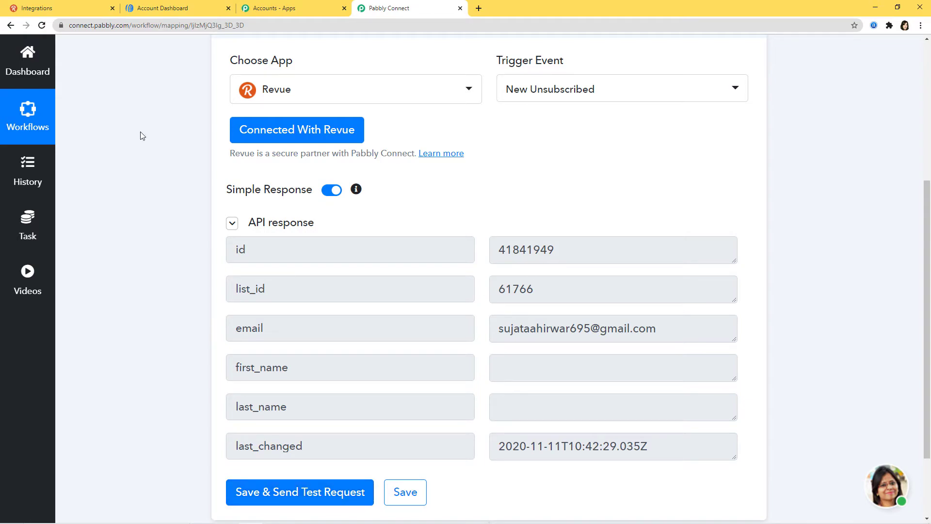
Switch to Revue and look through the list of subscribed email addresses on the Subscribers page.
{"action": "left_click", "coordinate": [76, 10]}
{"action": "scroll", "coordinate": [399, 353], "scroll_direction": "up", "scroll_amount": 20}
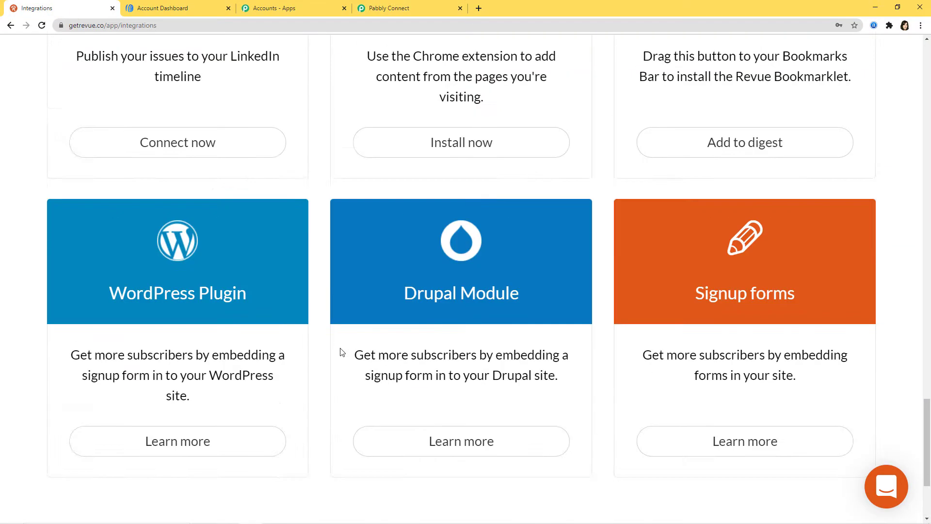
{"action": "scroll", "coordinate": [357, 380], "scroll_direction": "up", "scroll_amount": 13}
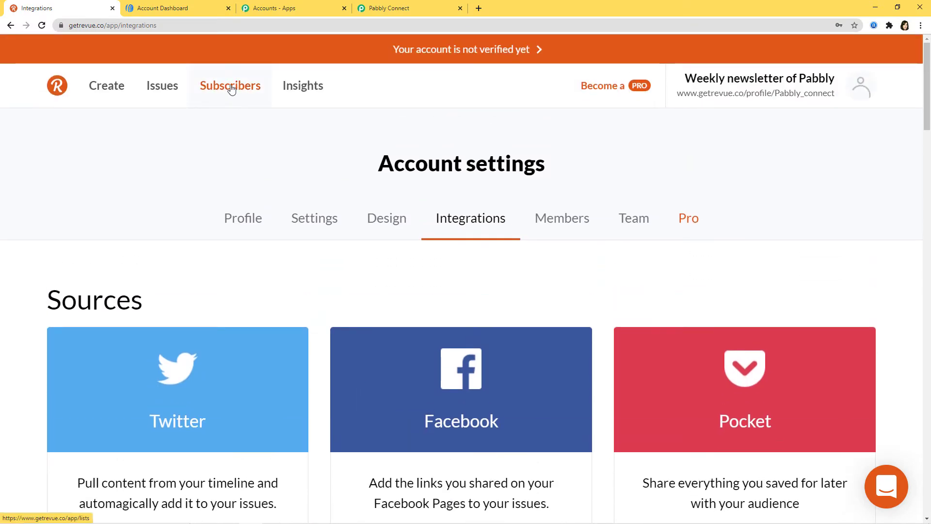
{"action": "left_click", "coordinate": [232, 89]}
{"action": "scroll", "coordinate": [335, 164], "scroll_direction": "down", "scroll_amount": 5}
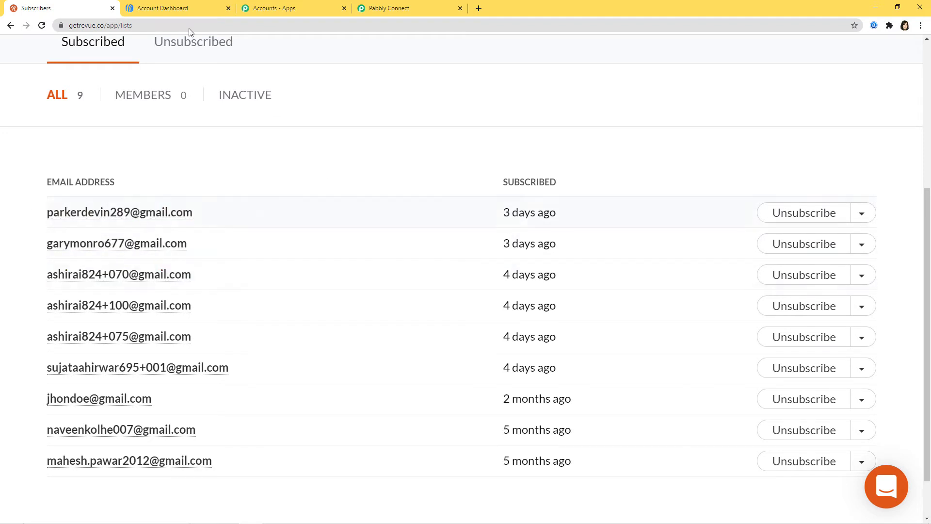
Switch to AWeber and open the active list's Subscribers page.
{"action": "left_click", "coordinate": [151, 8]}
{"action": "mouse_move", "coordinate": [218, 81]}
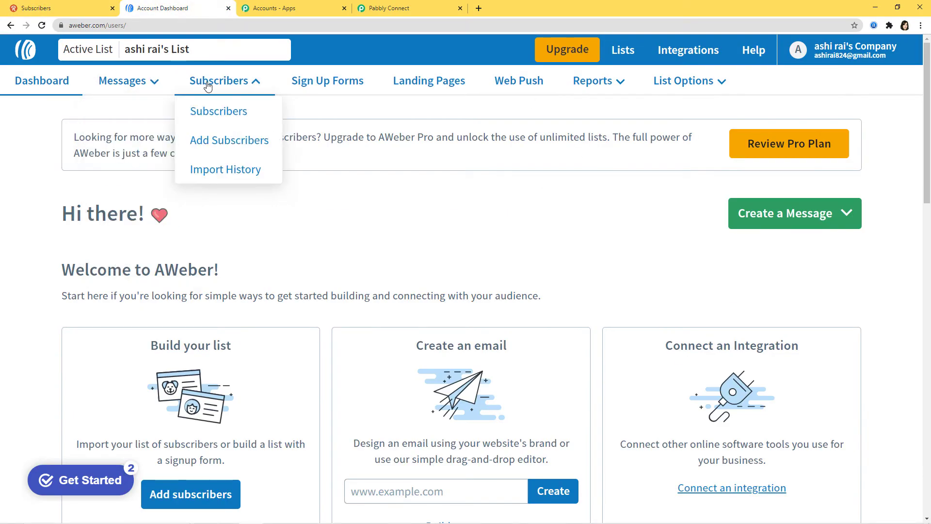
{"action": "left_click", "coordinate": [238, 110]}
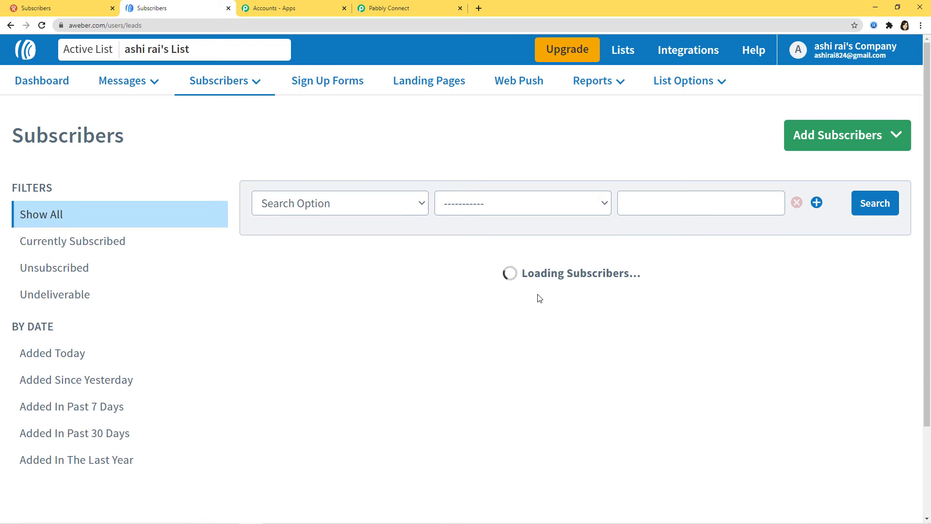
Go to page 3 of the AWeber subscriber list and check the status of the most recent entries.
{"action": "scroll", "coordinate": [536, 297], "scroll_direction": "down", "scroll_amount": 15}
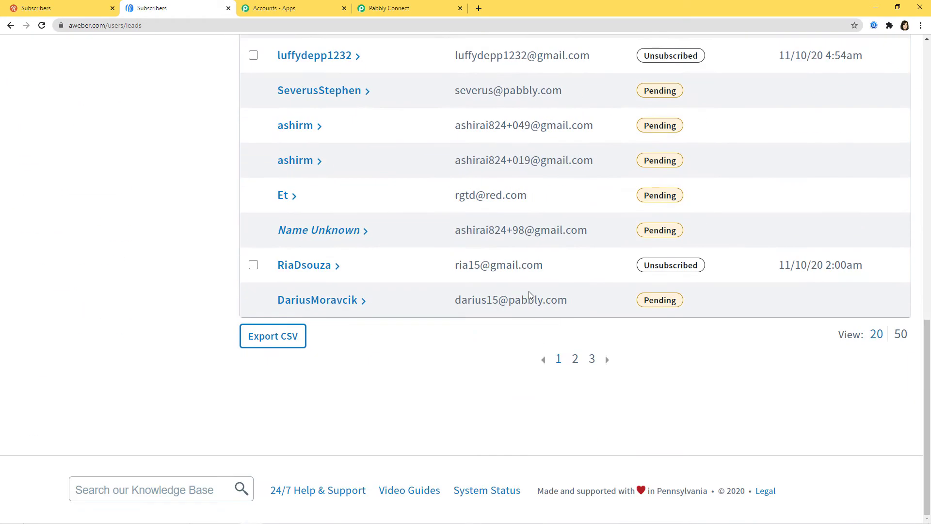
{"action": "left_click", "coordinate": [591, 358]}
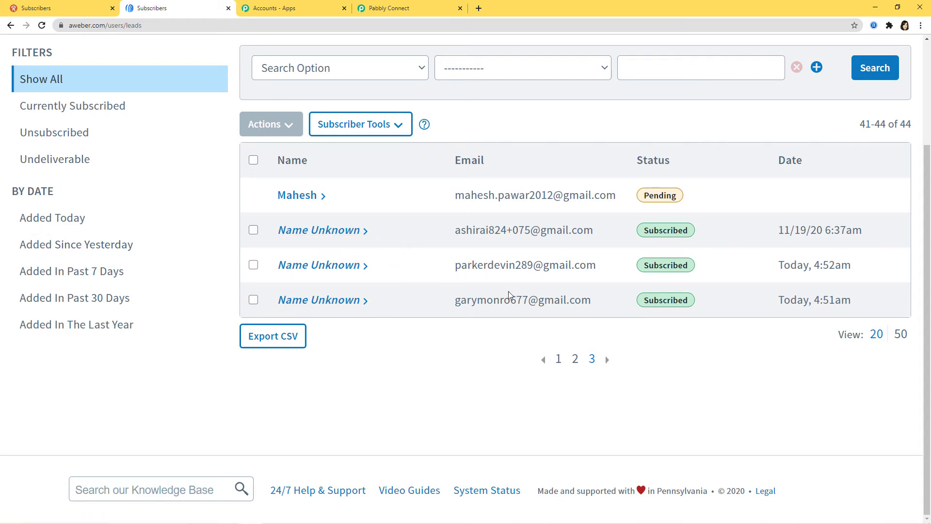
Switch to Revue and unsubscribe the first person in the list of subscribed email addresses.
{"action": "left_click", "coordinate": [70, 8]}
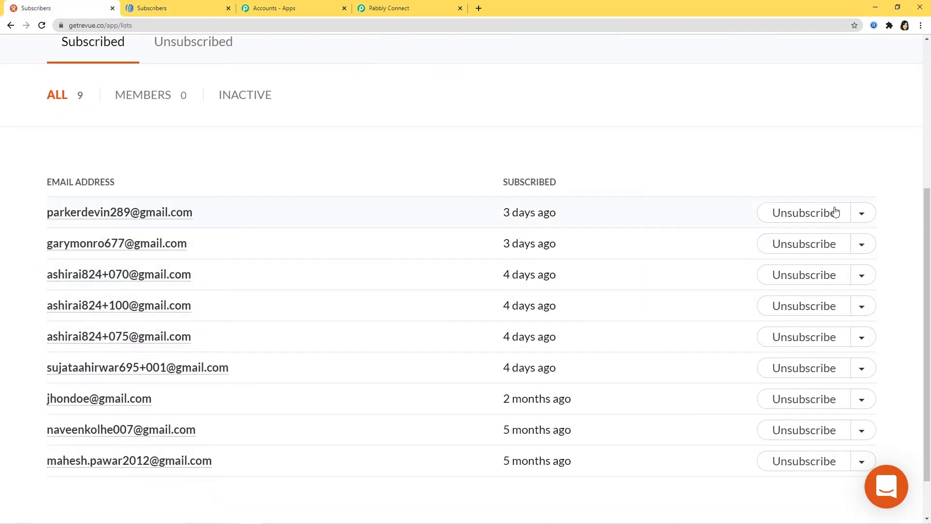
{"action": "left_click", "coordinate": [809, 213]}
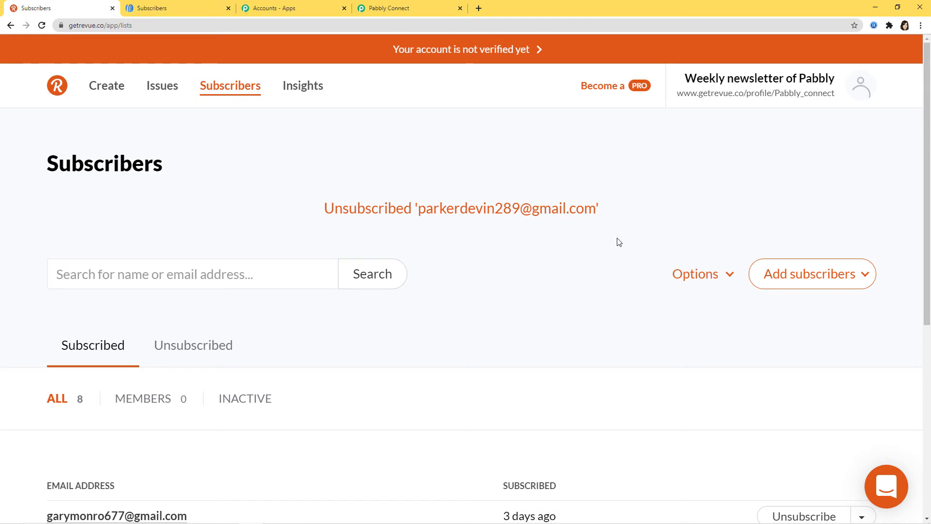
Return to Pabbly Connect, send a fresh test request from the Revue trigger and save the trigger.
{"action": "left_click", "coordinate": [424, 14]}
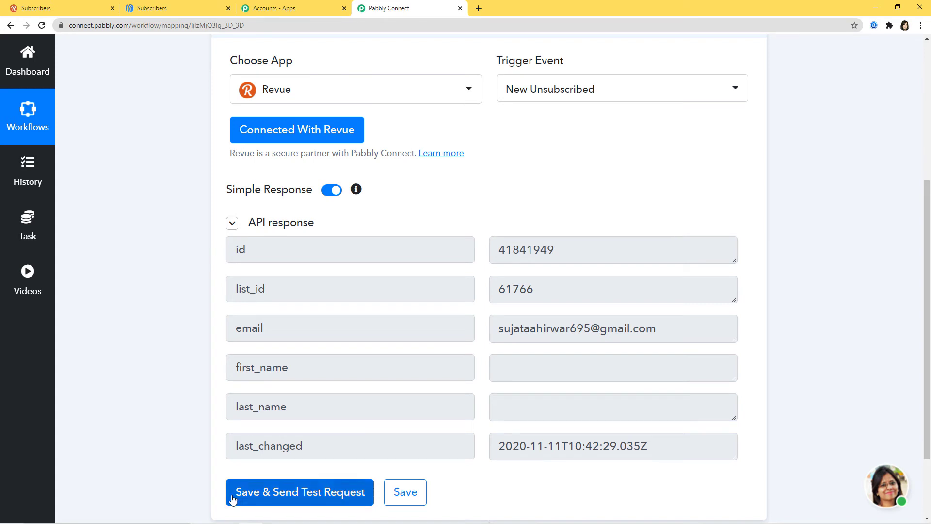
{"action": "left_click", "coordinate": [302, 493]}
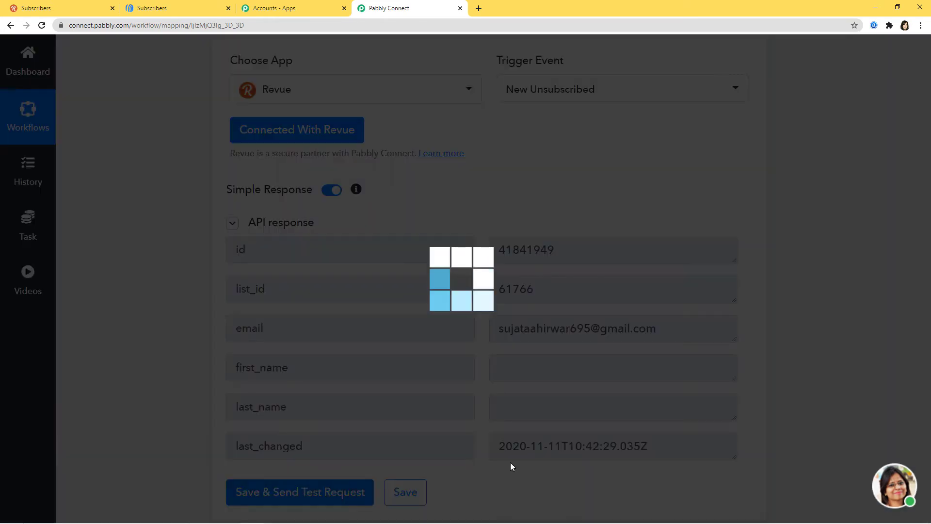
{"action": "scroll", "coordinate": [659, 402], "scroll_direction": "down", "scroll_amount": 2}
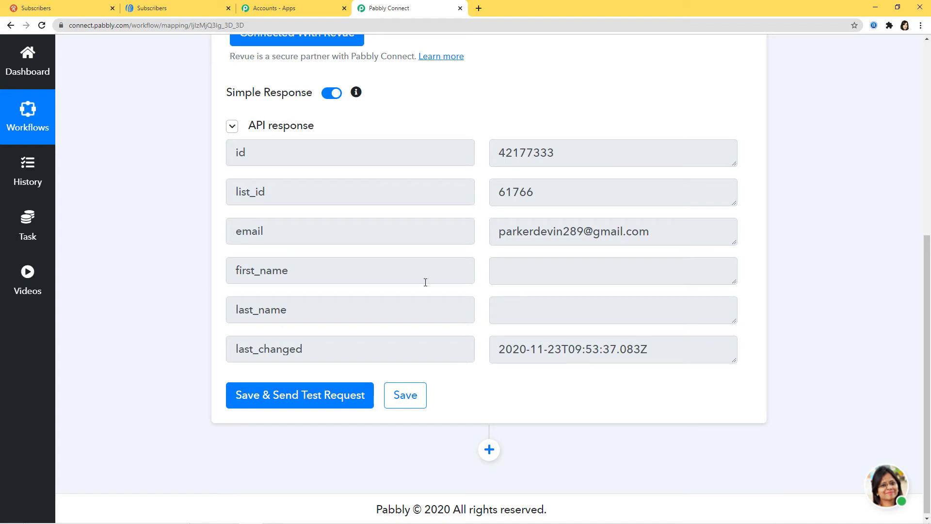
{"action": "scroll", "coordinate": [816, 318], "scroll_direction": "down", "scroll_amount": 1}
{"action": "left_click", "coordinate": [405, 393]}
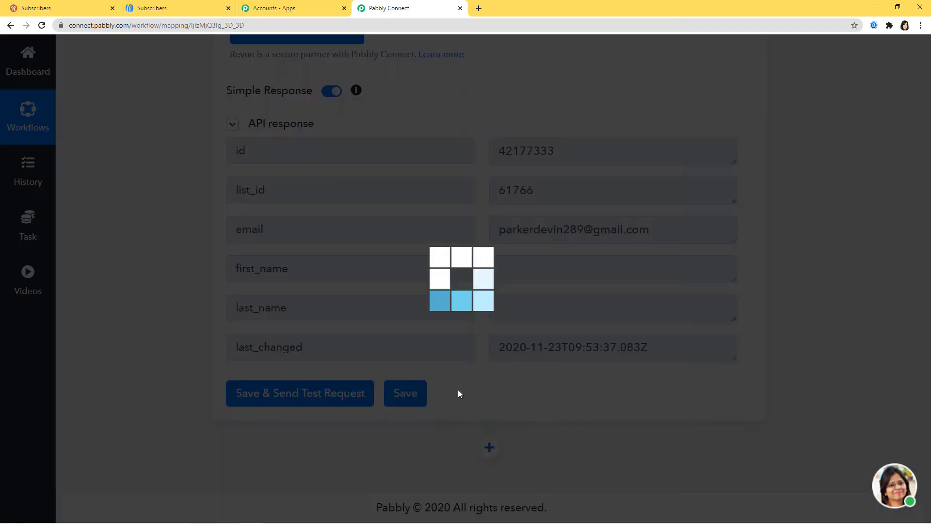
{"action": "left_click", "coordinate": [461, 355]}
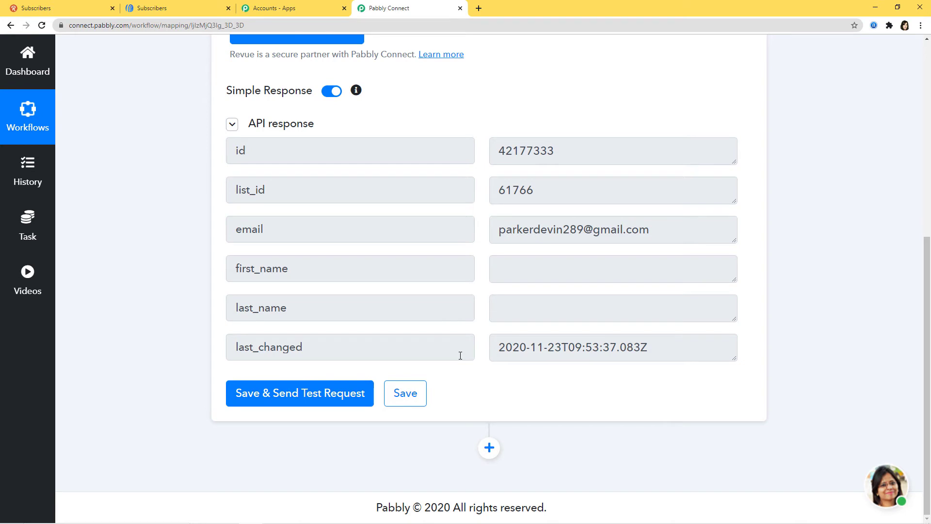
Add an action step after the trigger with Aweber as the app and Unsubscribe Email as the action event.
{"action": "left_click", "coordinate": [490, 447]}
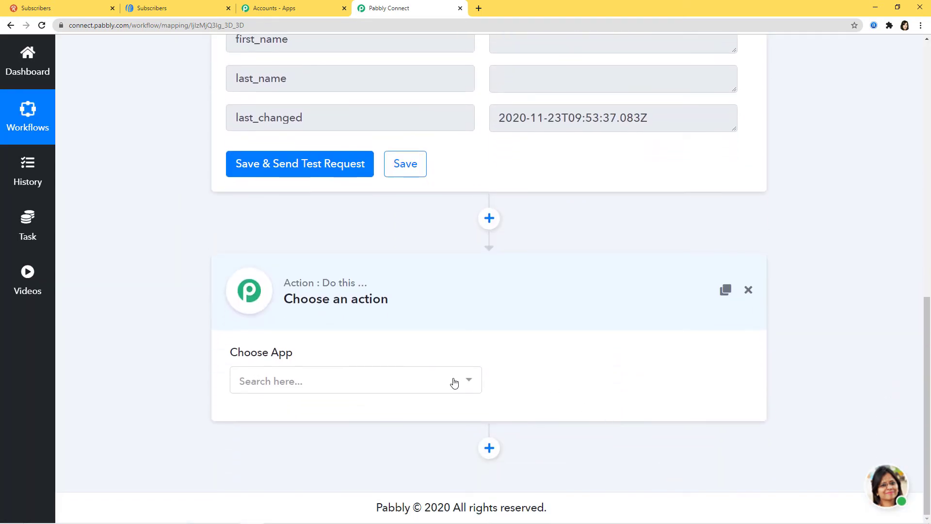
{"action": "left_click", "coordinate": [455, 383]}
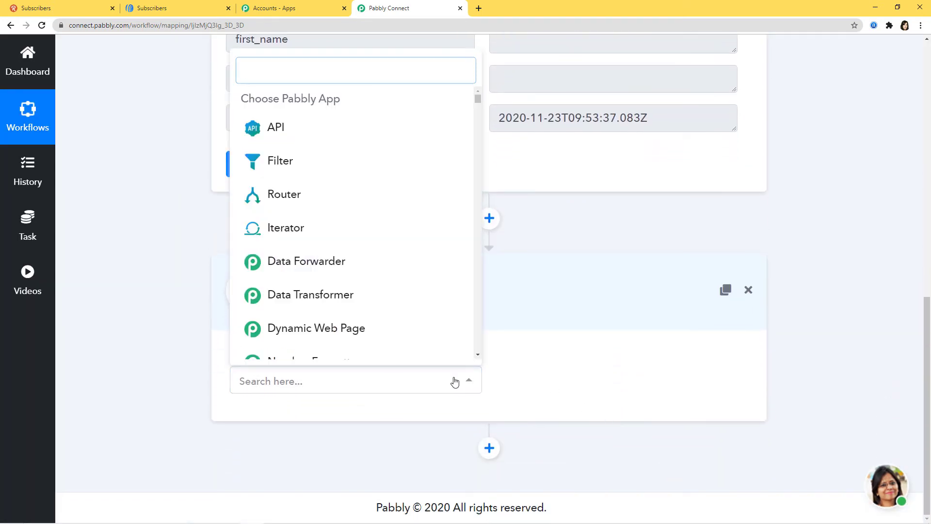
{"action": "type", "text": "aweb"}
{"action": "key", "text": "Return"}
{"action": "left_click", "coordinate": [572, 385]}
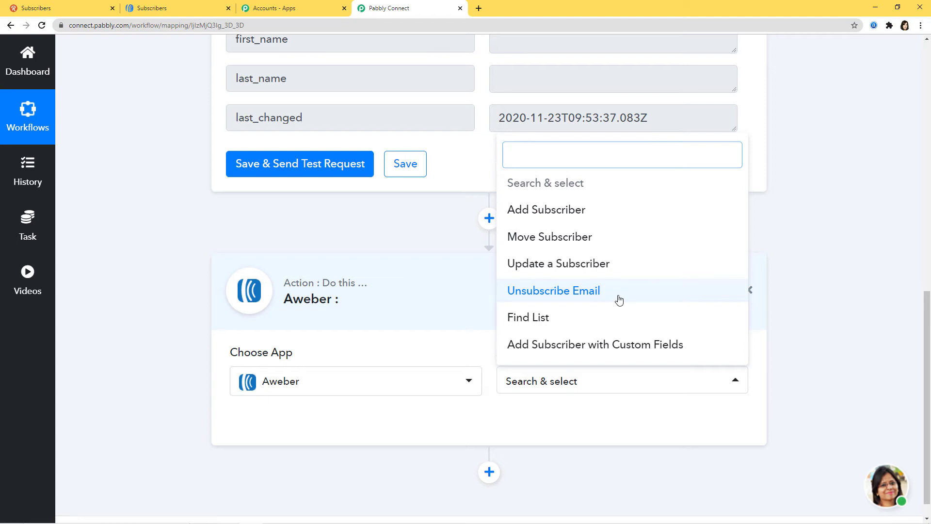
{"action": "left_click", "coordinate": [555, 295]}
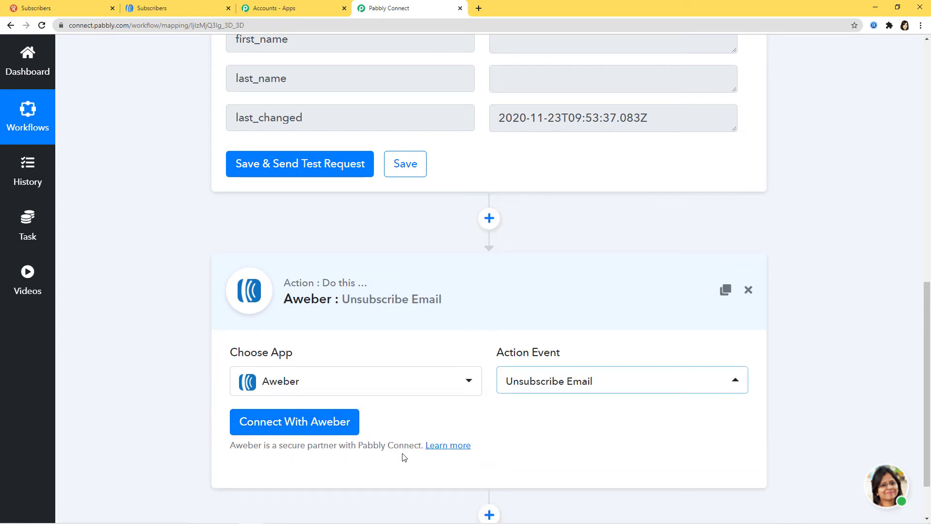
Connect the action to AWeber using new credentials and allow Pabbly Connect access to the account.
{"action": "left_click", "coordinate": [299, 425]}
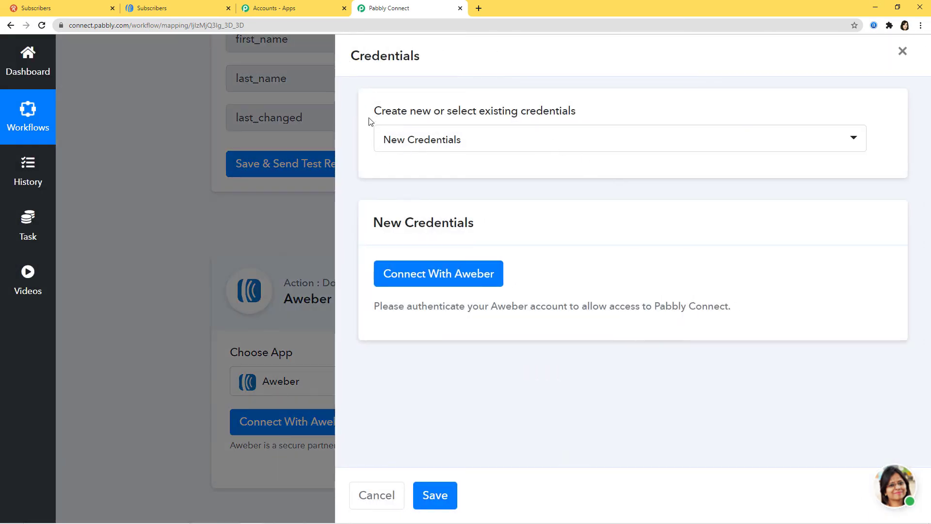
{"action": "left_click", "coordinate": [451, 147]}
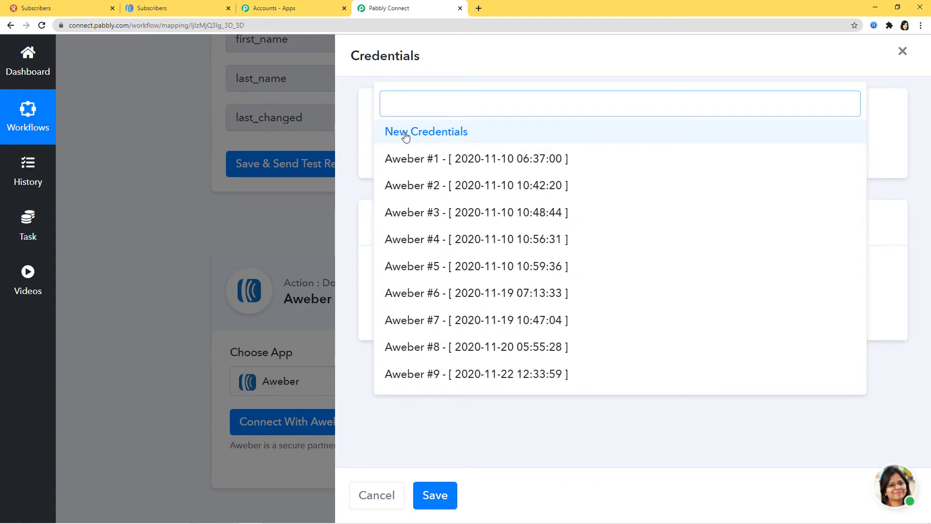
{"action": "left_click", "coordinate": [434, 134]}
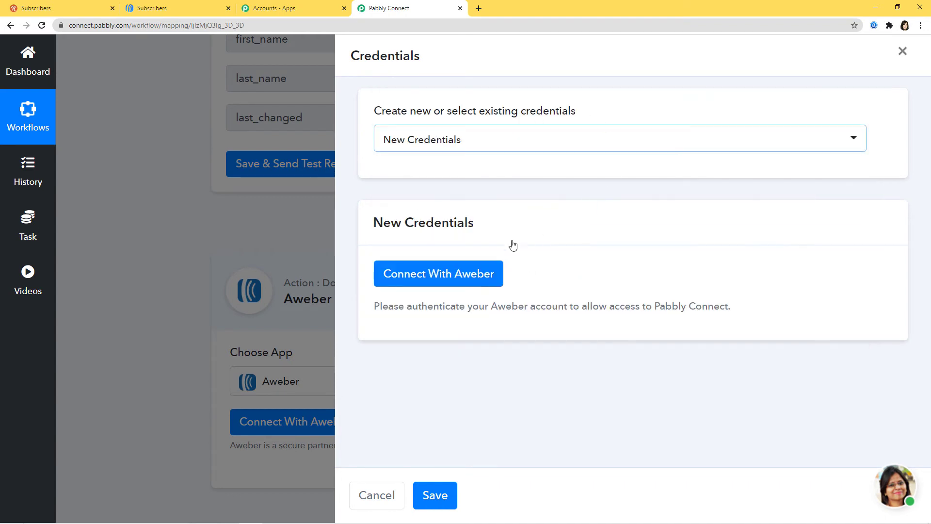
{"action": "left_click", "coordinate": [442, 277]}
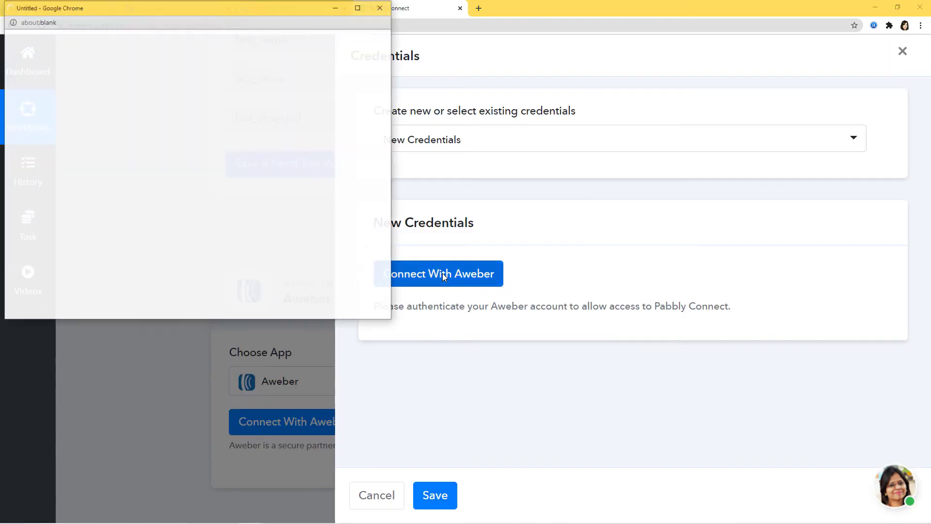
{"action": "scroll", "coordinate": [243, 145], "scroll_direction": "down", "scroll_amount": 7}
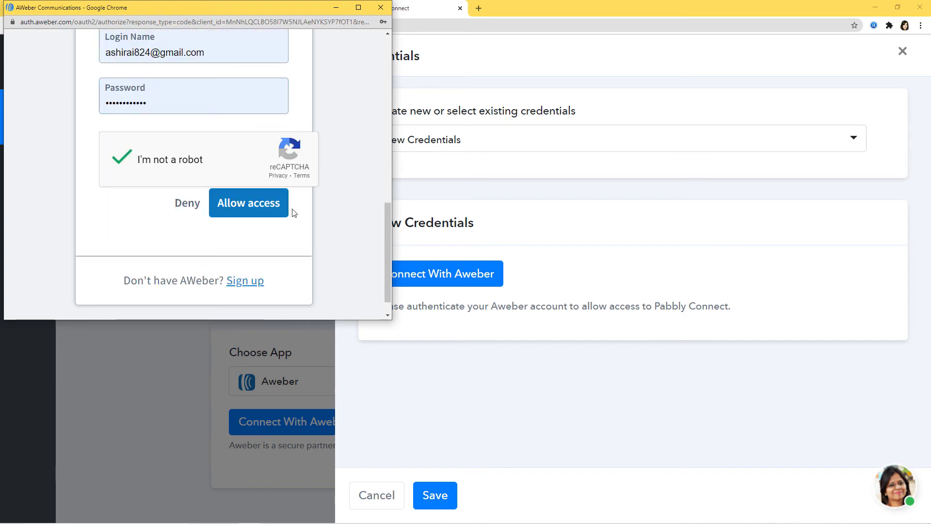
{"action": "left_click", "coordinate": [262, 208]}
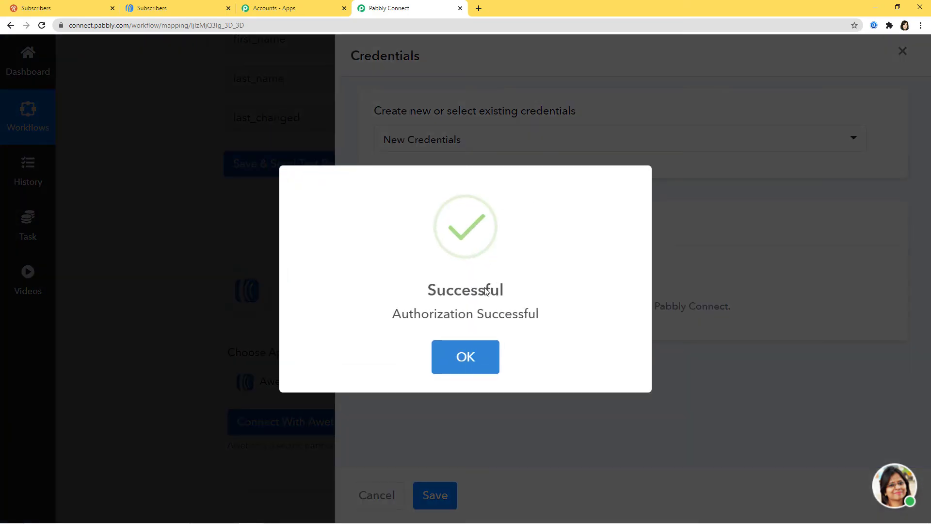
{"action": "left_click", "coordinate": [469, 361]}
Check the action's selected List against the Lists page in AWeber and return to Pabbly Connect.
{"action": "scroll", "coordinate": [847, 266], "scroll_direction": "down", "scroll_amount": 7}
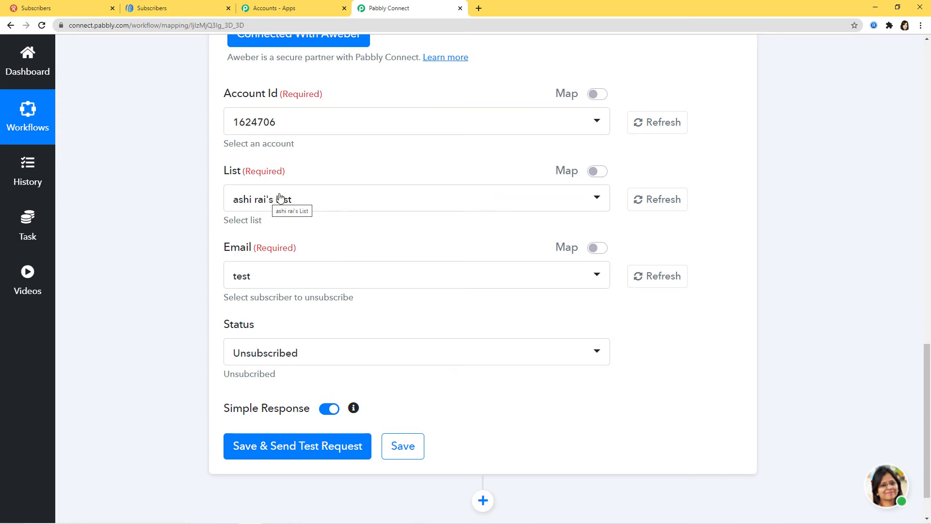
{"action": "left_click", "coordinate": [328, 202]}
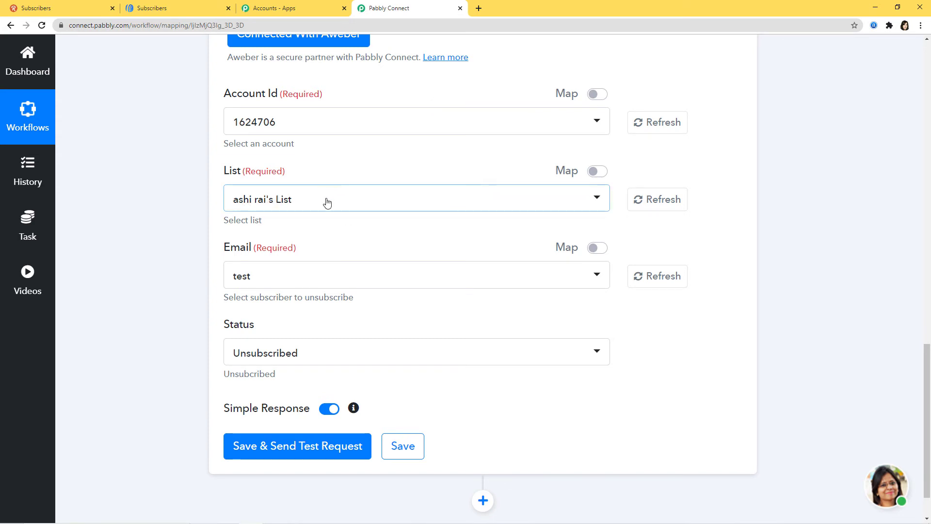
{"action": "left_click", "coordinate": [327, 202]}
{"action": "left_click", "coordinate": [366, 200]}
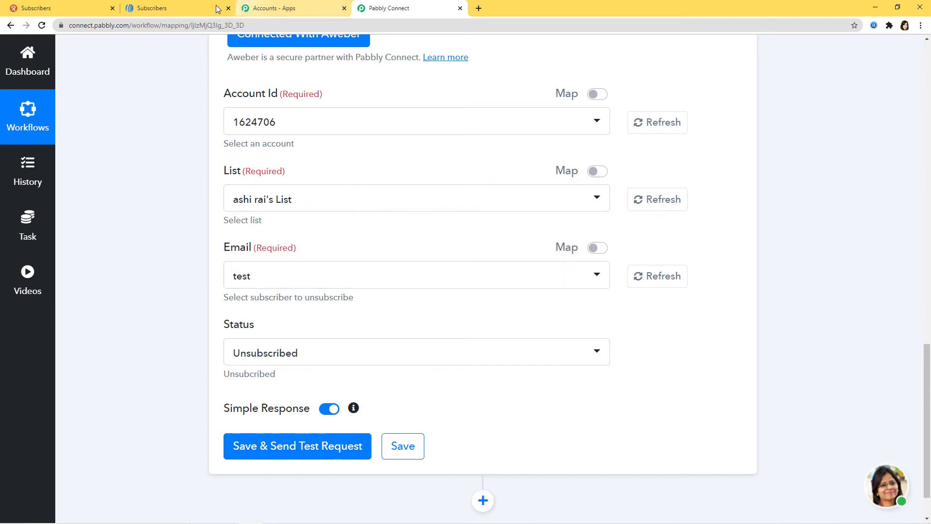
{"action": "left_click", "coordinate": [163, 10]}
{"action": "scroll", "coordinate": [509, 456], "scroll_direction": "up", "scroll_amount": 3}
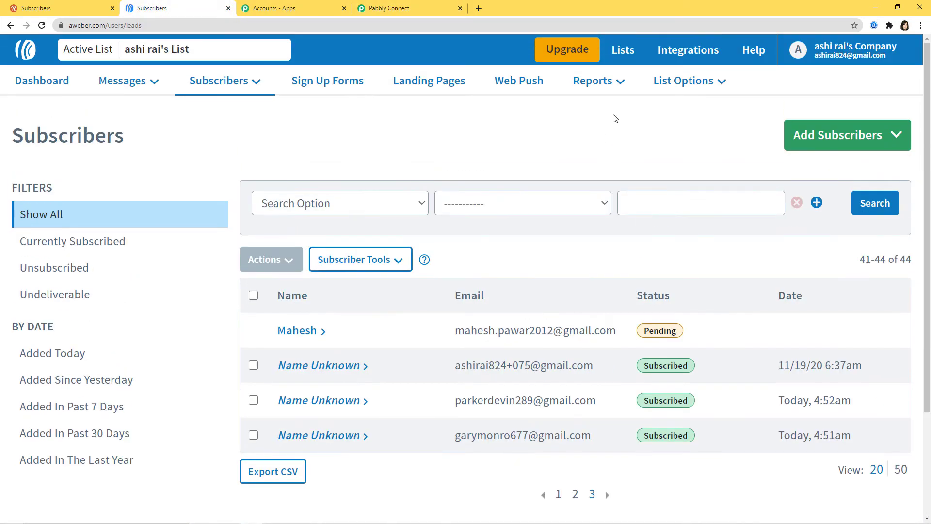
{"action": "left_click", "coordinate": [615, 51]}
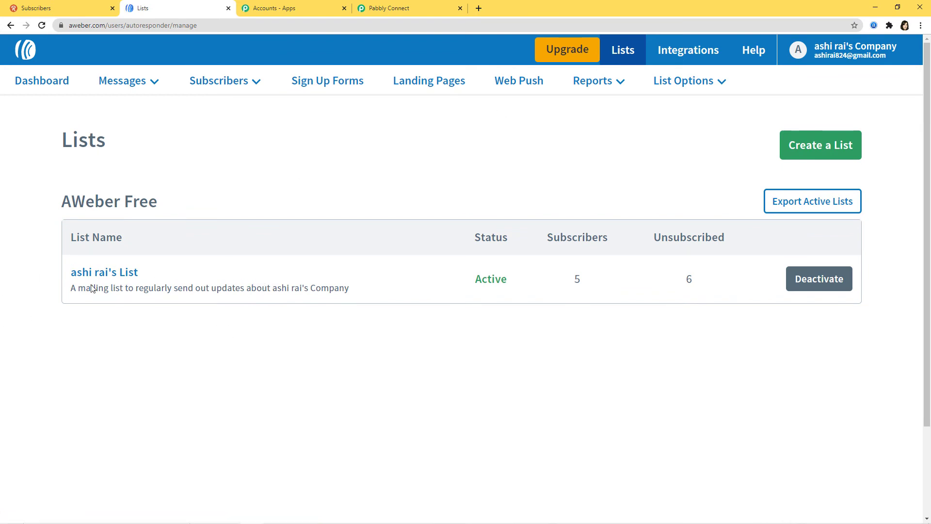
{"action": "left_click", "coordinate": [412, 11]}
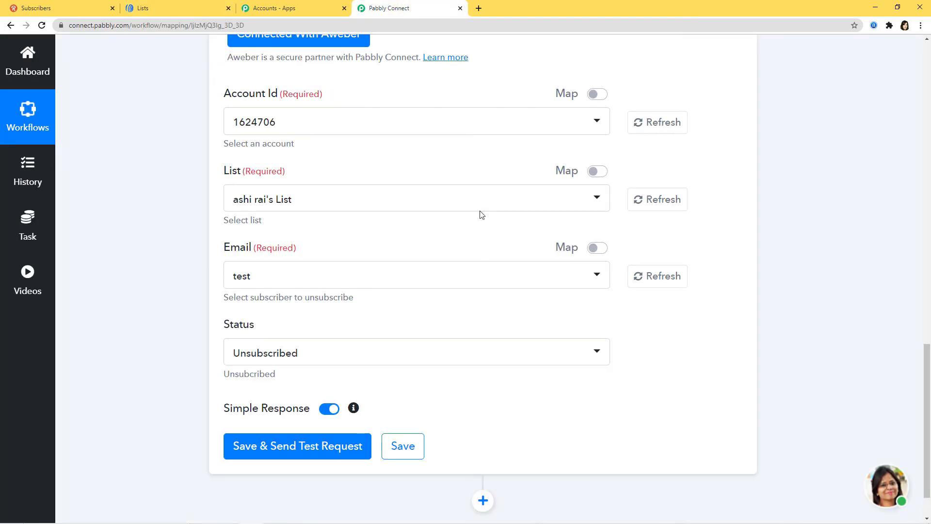
{"action": "left_click", "coordinate": [166, 11]}
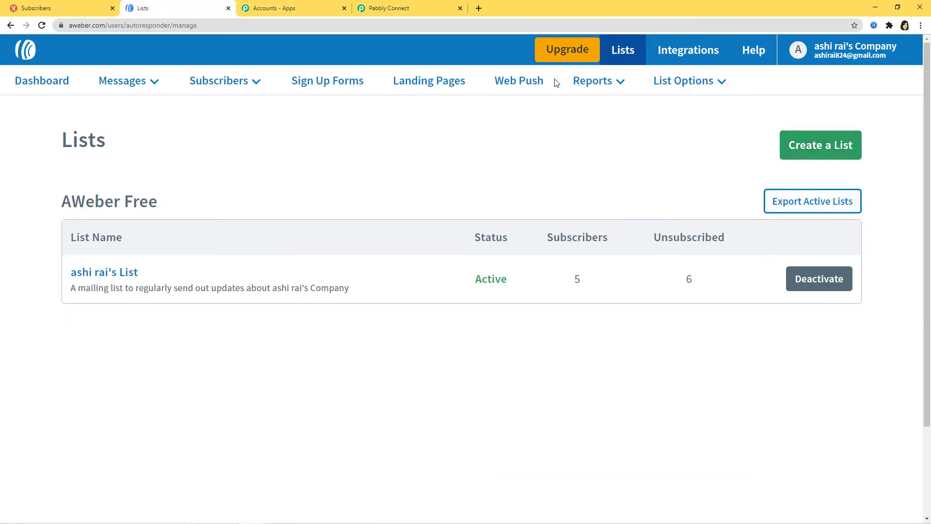
{"action": "left_click", "coordinate": [407, 9]}
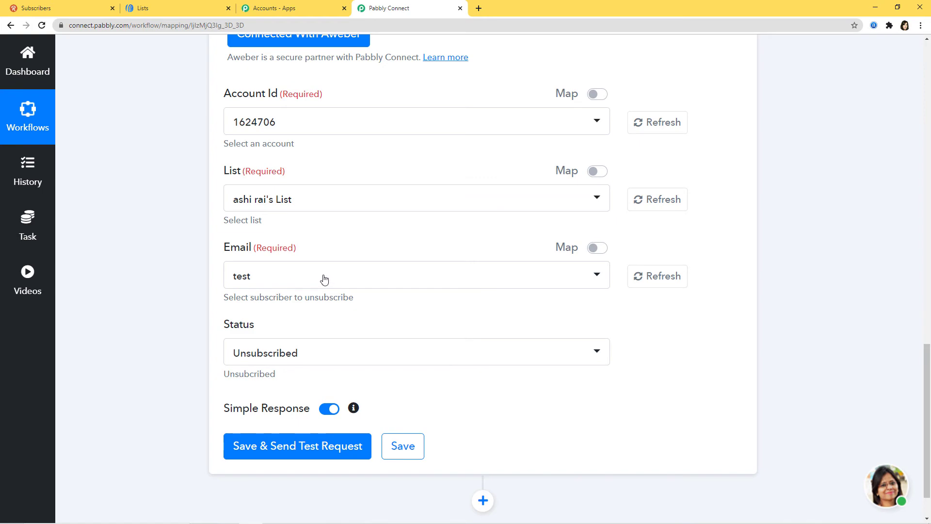
Enable mapping for the action's Email field, clear its content and map it to the email from the Revue trigger response.
{"action": "scroll", "coordinate": [798, 330], "scroll_direction": "up", "scroll_amount": 15}
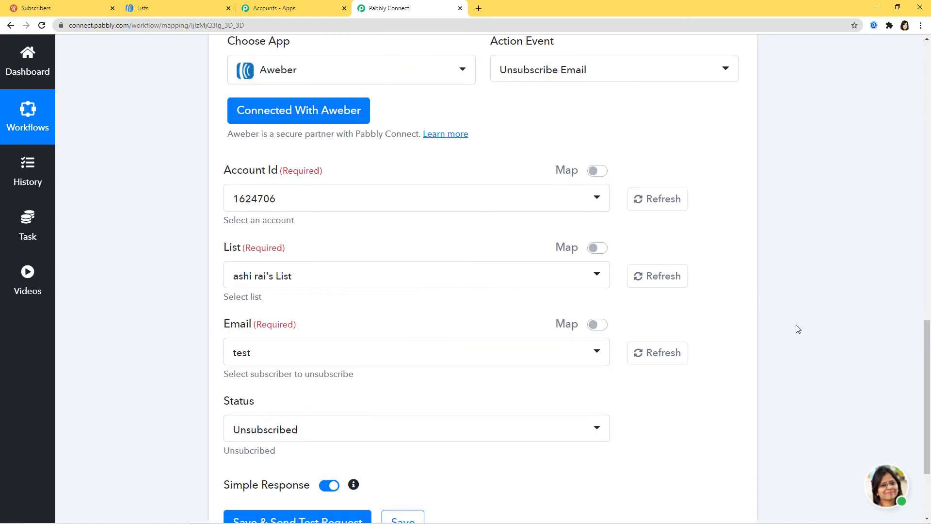
{"action": "scroll", "coordinate": [811, 345], "scroll_direction": "down", "scroll_amount": 3}
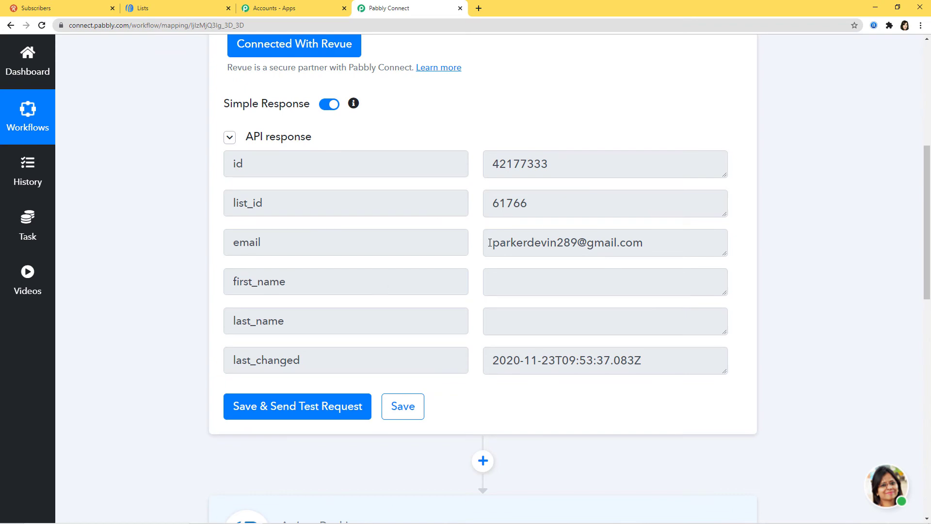
{"action": "left_click_drag", "start_coordinate": [490, 243], "coordinate": [665, 244]}
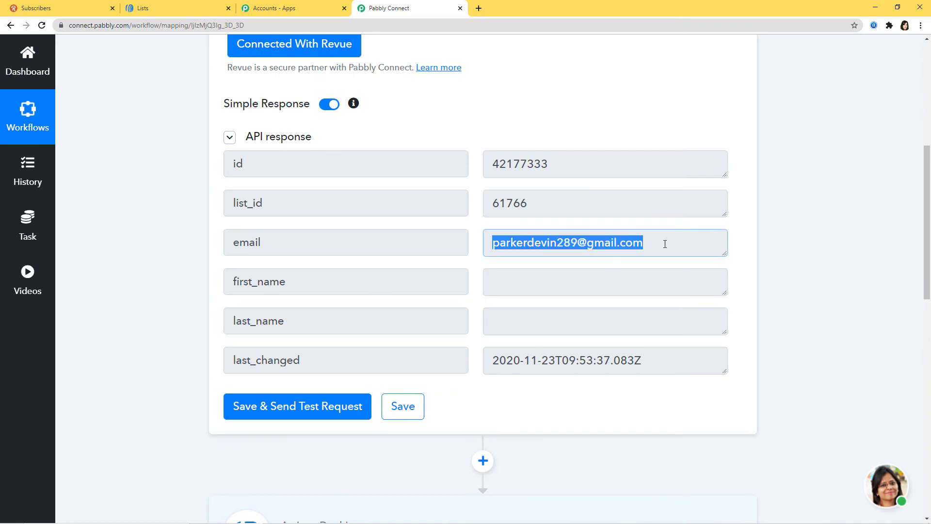
{"action": "left_click", "coordinate": [816, 282]}
{"action": "scroll", "coordinate": [814, 247], "scroll_direction": "down", "scroll_amount": 14}
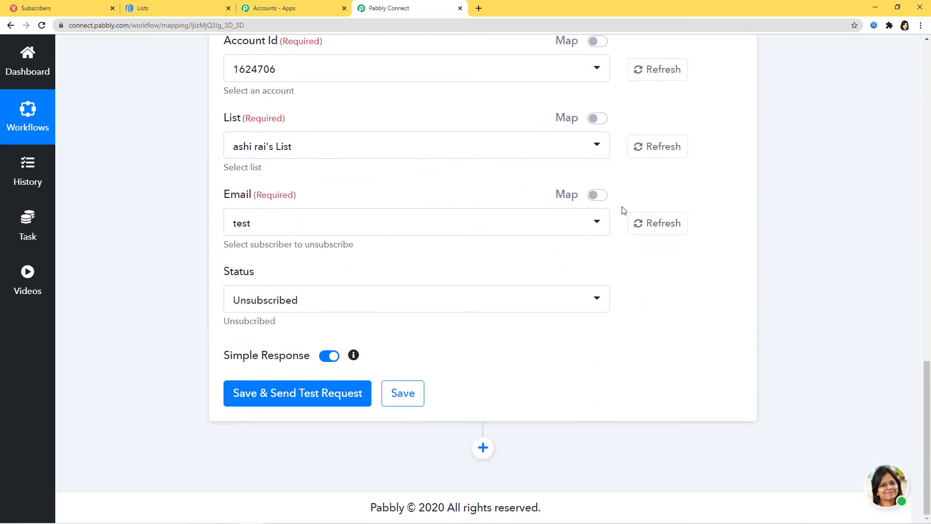
{"action": "left_click", "coordinate": [596, 195]}
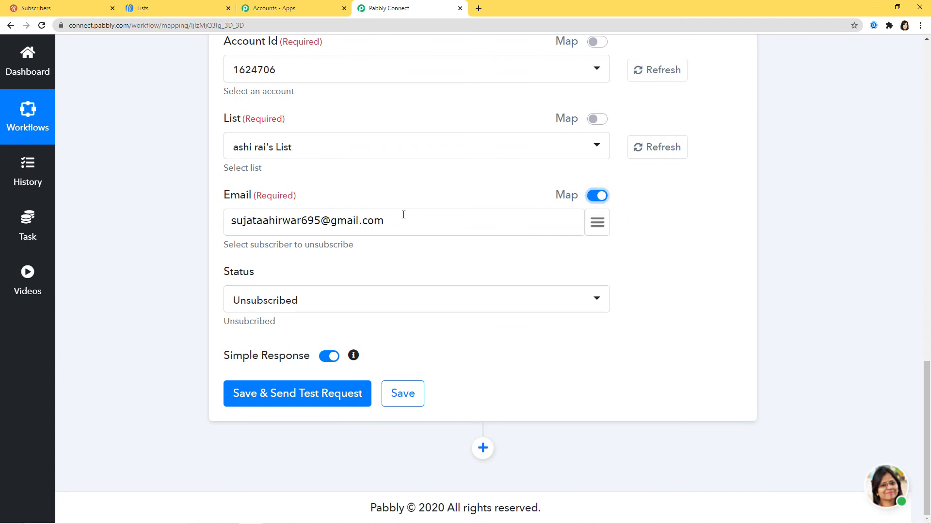
{"action": "left_click_drag", "start_coordinate": [403, 214], "coordinate": [209, 228]}
{"action": "key", "text": "BackSpace"}
{"action": "left_click", "coordinate": [597, 222]}
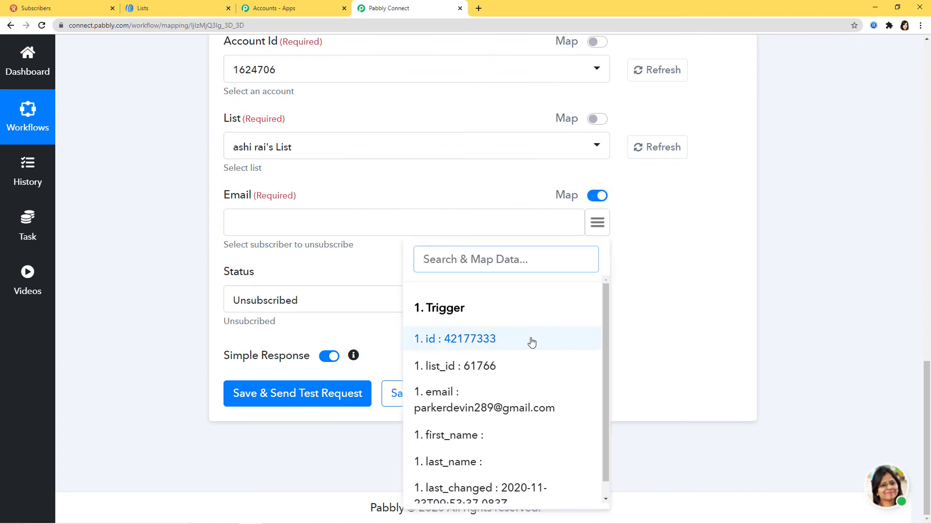
{"action": "left_click", "coordinate": [503, 410]}
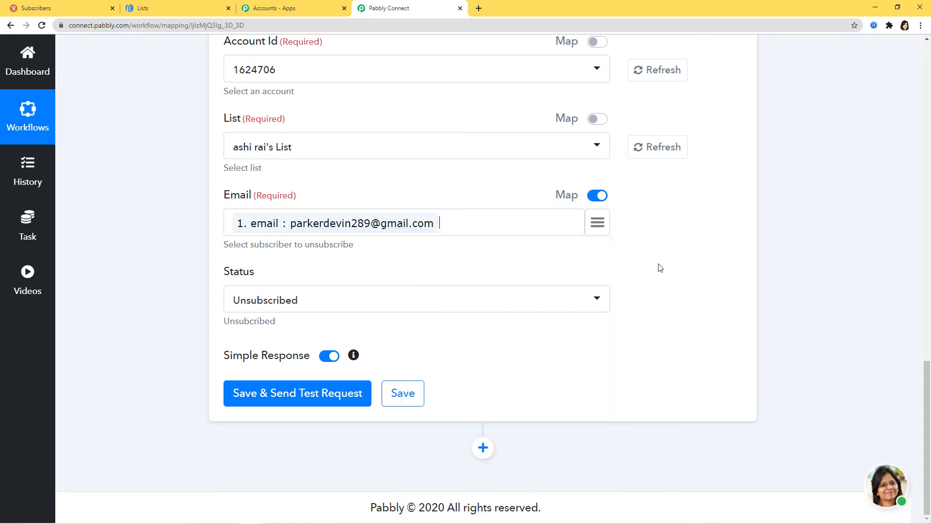
Choose Unsubscribed as the action's Status, then save the AWeber action and send a test request.
{"action": "left_click", "coordinate": [337, 300]}
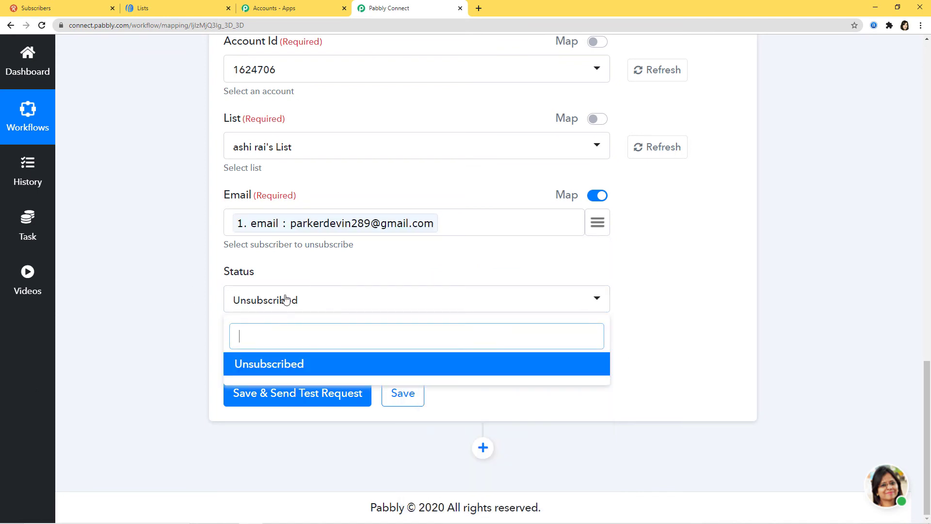
{"action": "left_click", "coordinate": [290, 376]}
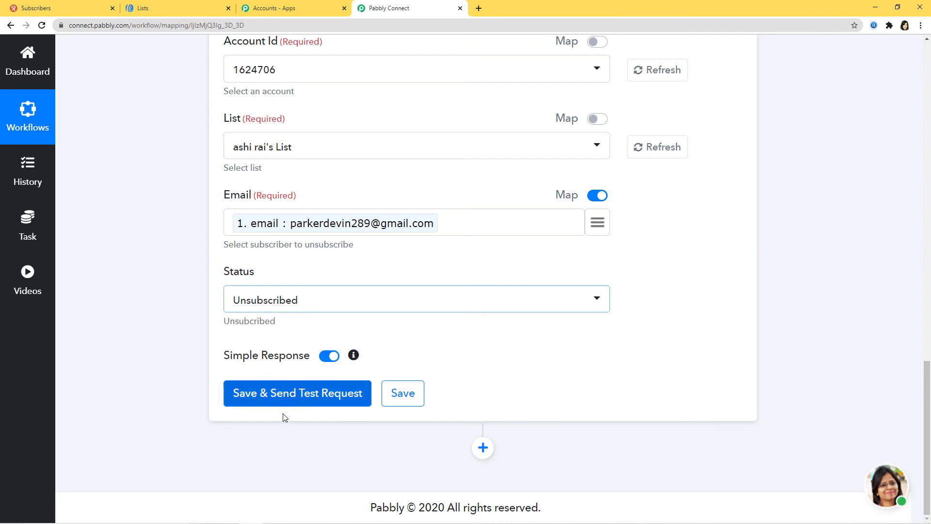
{"action": "left_click", "coordinate": [302, 396]}
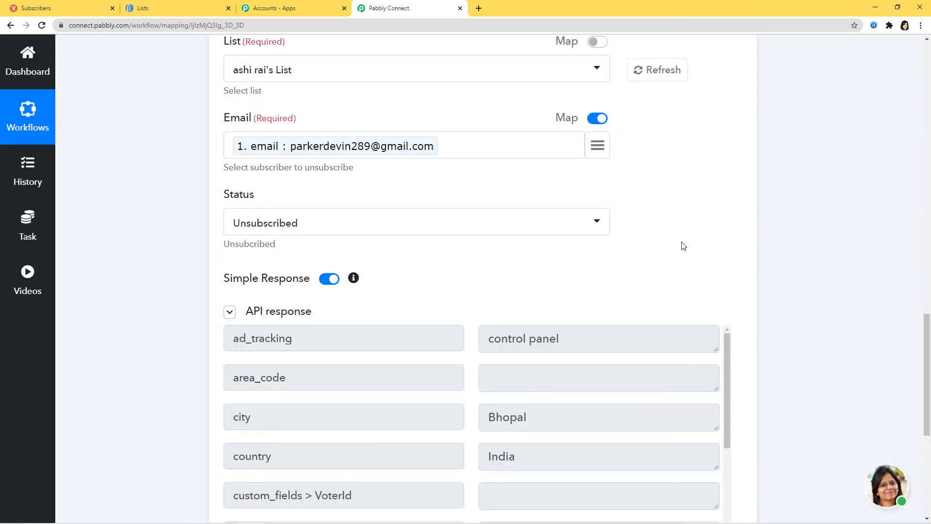
Review the fields of the test's API response, including status, and save the AWeber action.
{"action": "scroll", "coordinate": [834, 328], "scroll_direction": "down", "scroll_amount": 3}
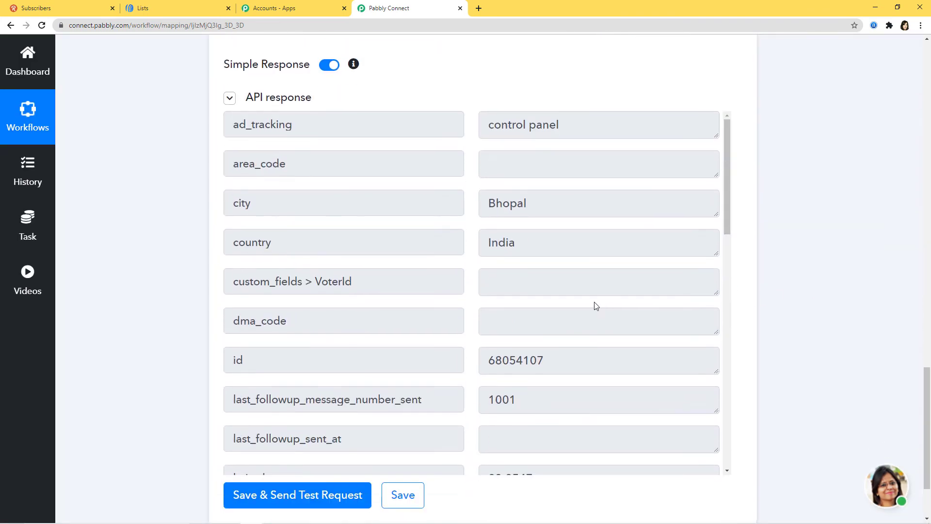
{"action": "scroll", "coordinate": [594, 306], "scroll_direction": "down", "scroll_amount": 4}
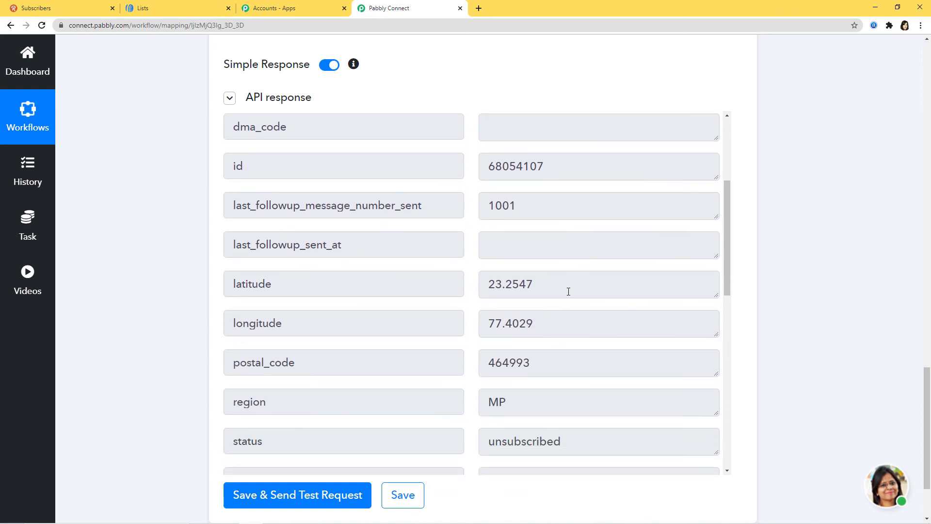
{"action": "left_click", "coordinate": [403, 497]}
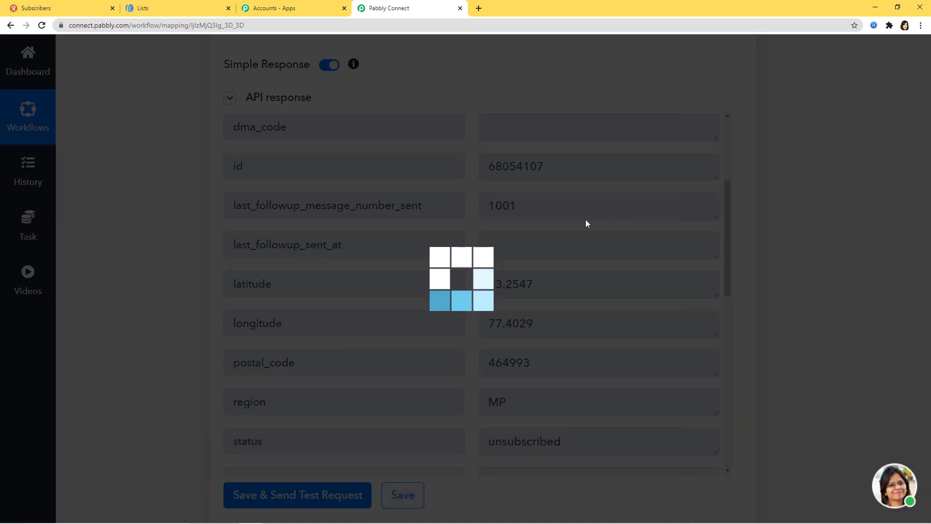
{"action": "left_click", "coordinate": [476, 361]}
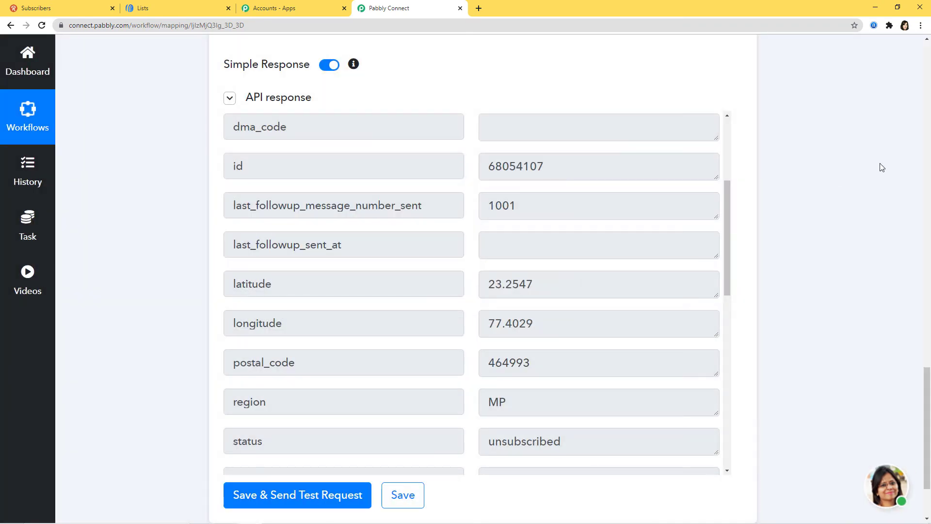
Switch to AWeber and check the mapped email's subscription status on page 3 of the Subscribers list.
{"action": "scroll", "coordinate": [880, 164], "scroll_direction": "up", "scroll_amount": 4}
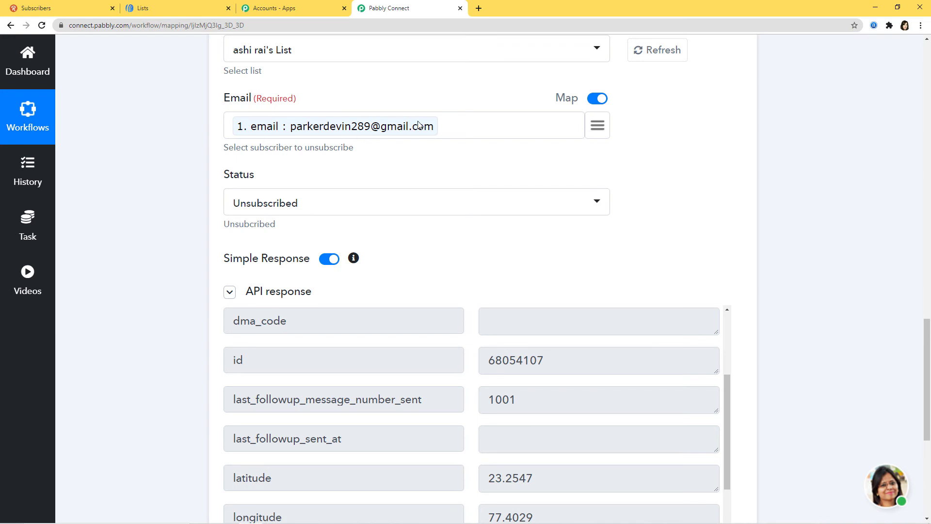
{"action": "left_click", "coordinate": [145, 8]}
{"action": "left_click", "coordinate": [220, 80]}
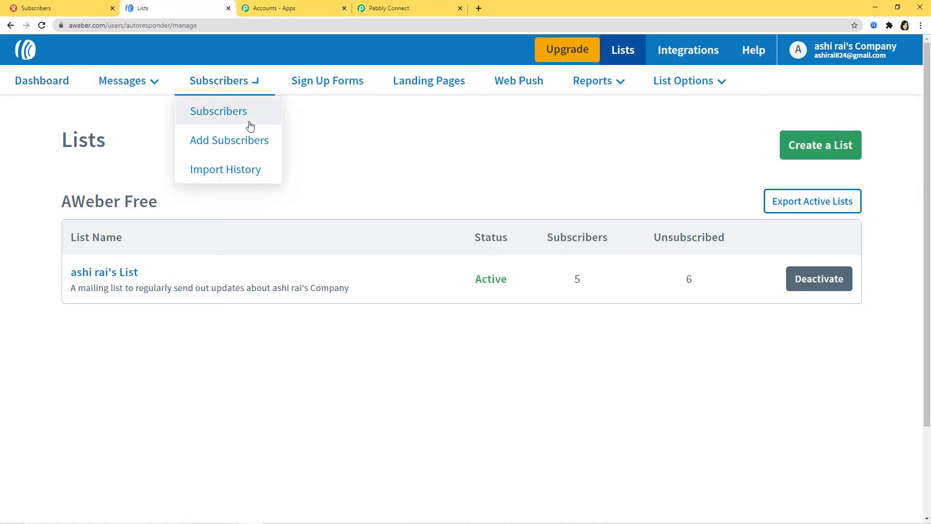
{"action": "left_click", "coordinate": [223, 110]}
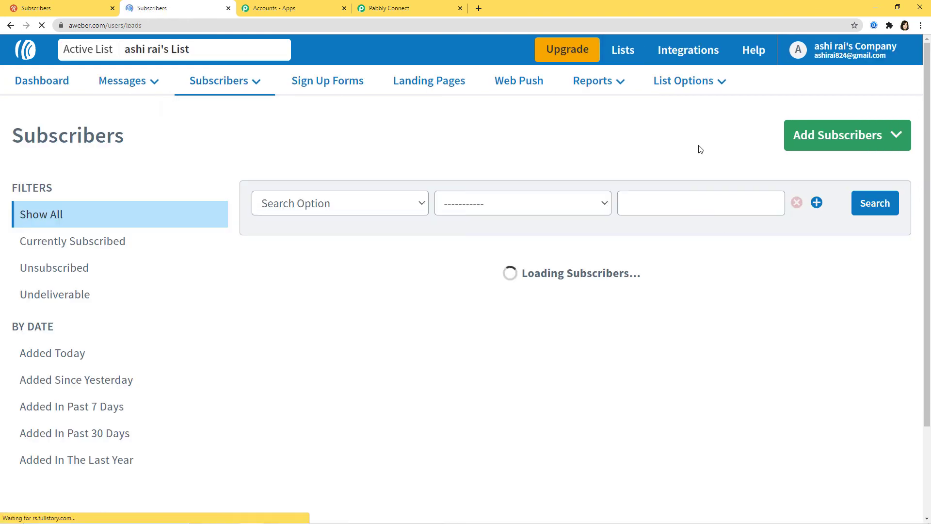
{"action": "scroll", "coordinate": [694, 239], "scroll_direction": "down", "scroll_amount": 12}
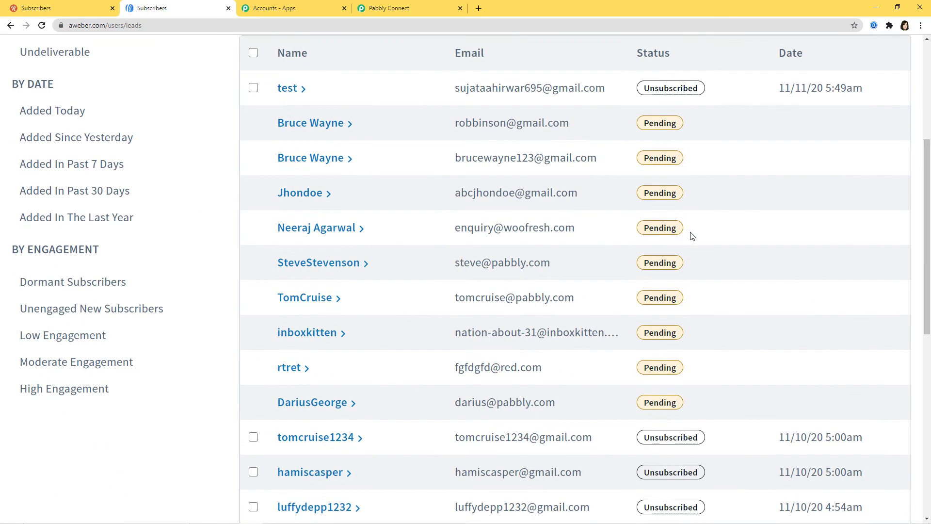
{"action": "scroll", "coordinate": [691, 235], "scroll_direction": "down", "scroll_amount": 2}
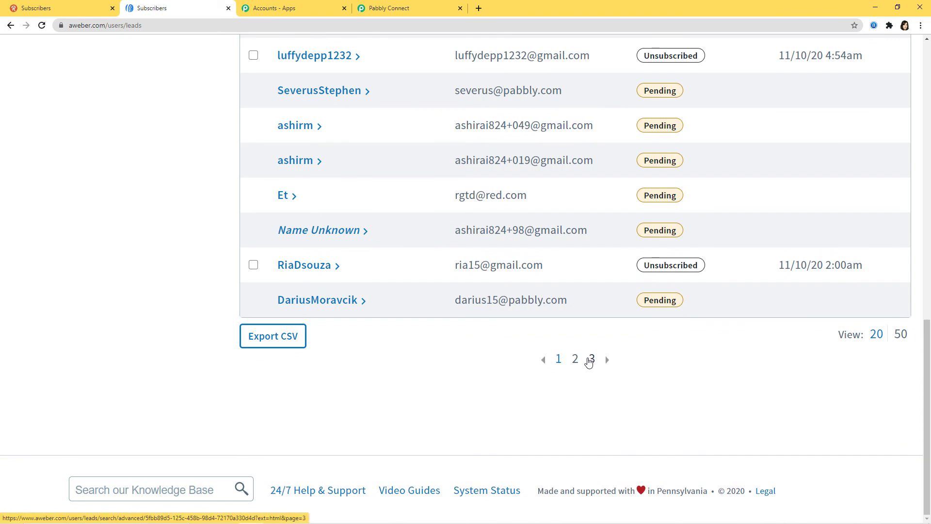
{"action": "scroll", "coordinate": [718, 260], "scroll_direction": "up", "scroll_amount": 3}
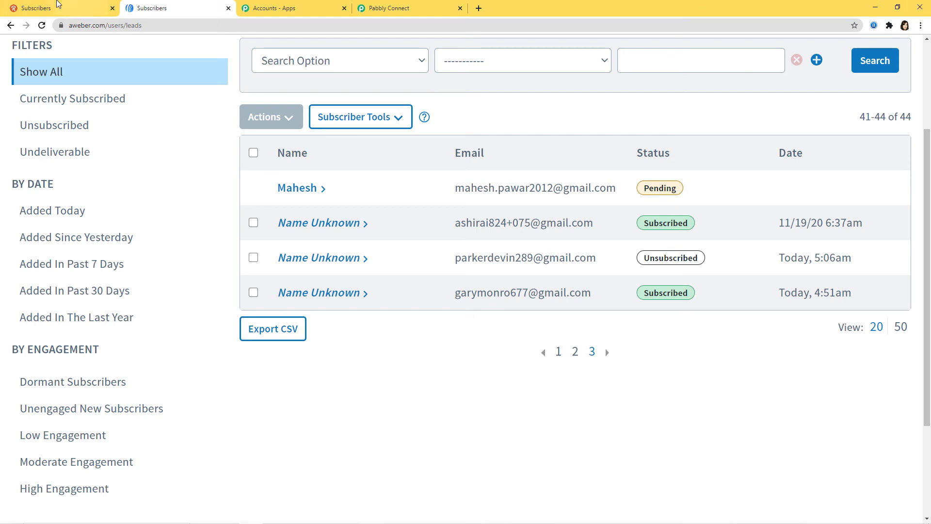
Switch to Revue, compare its subscribers with AWeber's list, and unsubscribe the most recent subscriber in Revue.
{"action": "left_click", "coordinate": [39, 8]}
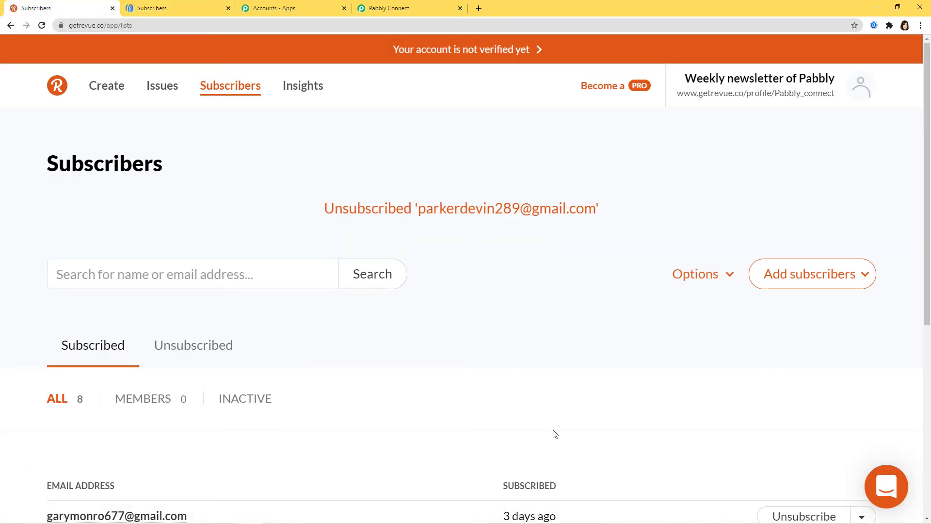
{"action": "scroll", "coordinate": [555, 427], "scroll_direction": "down", "scroll_amount": 4}
{"action": "scroll", "coordinate": [556, 417], "scroll_direction": "down", "scroll_amount": 1}
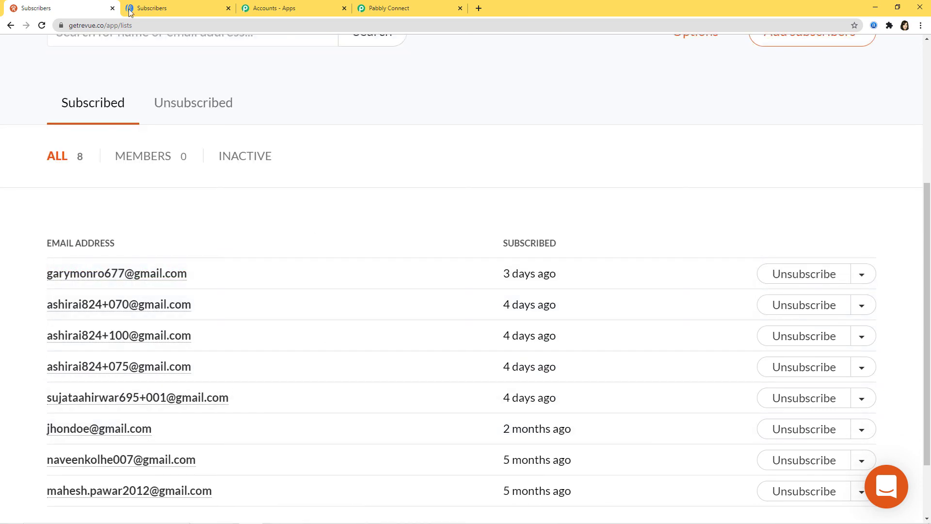
{"action": "left_click", "coordinate": [154, 8]}
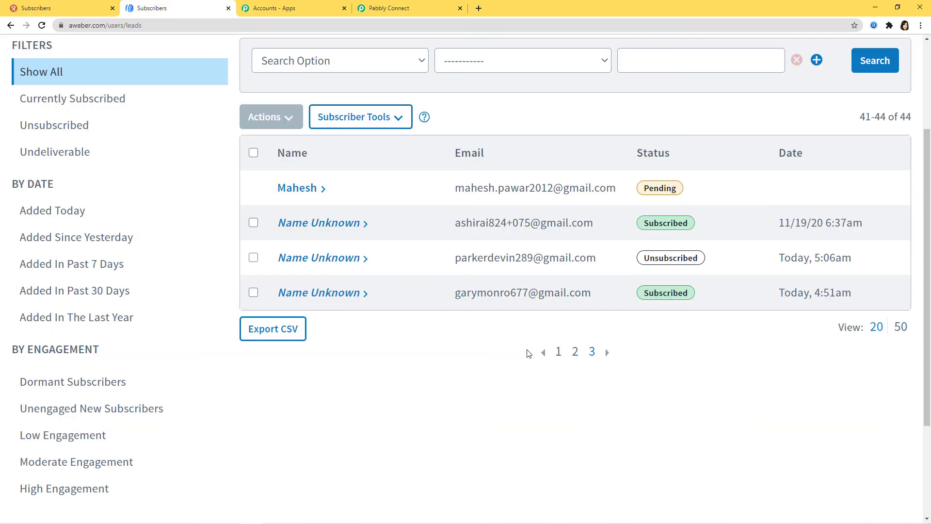
{"action": "left_click", "coordinate": [20, 7]}
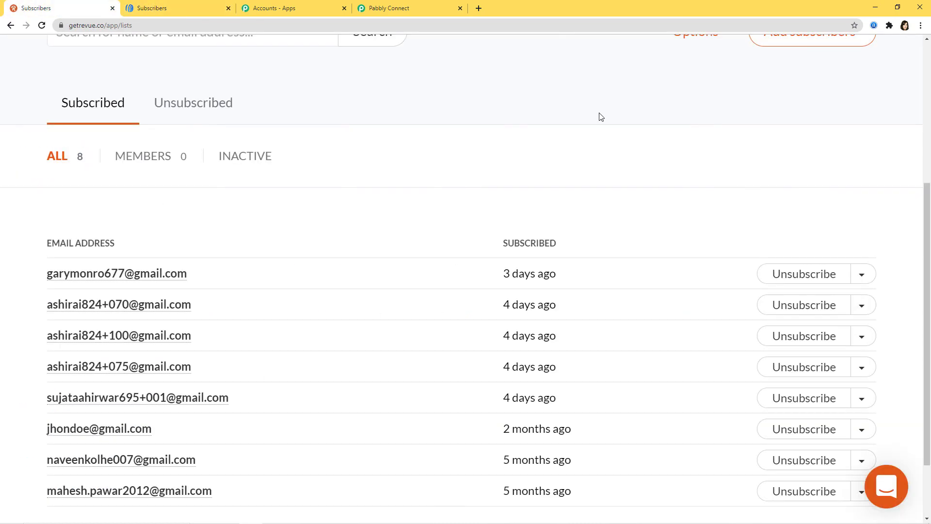
{"action": "left_click", "coordinate": [799, 272]}
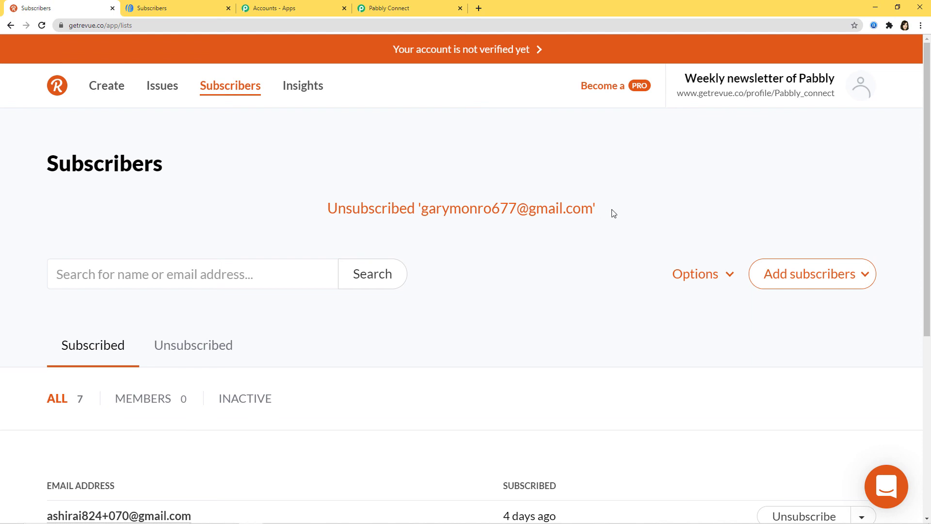
Reload the Subscribers list in AWeber and check the newly unsubscribed email's status on page 3.
{"action": "left_click", "coordinate": [177, 8]}
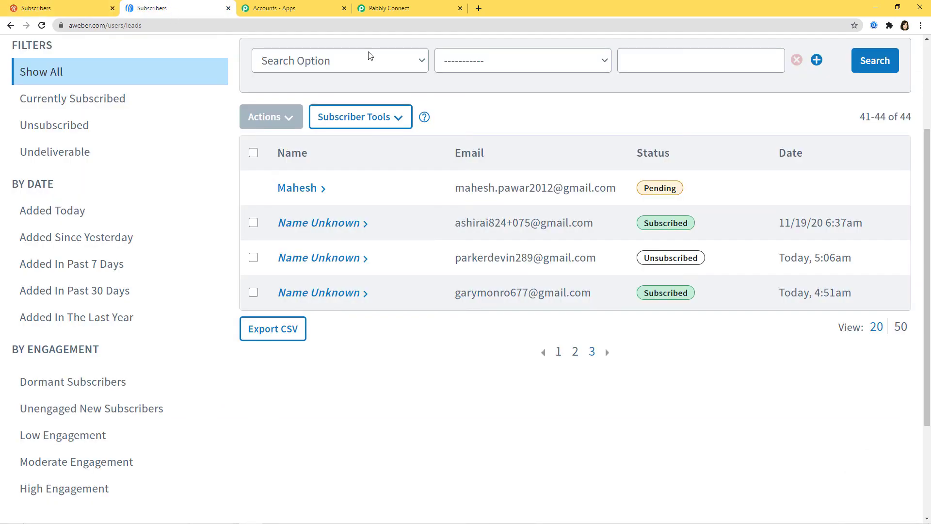
{"action": "left_click", "coordinate": [110, 67]}
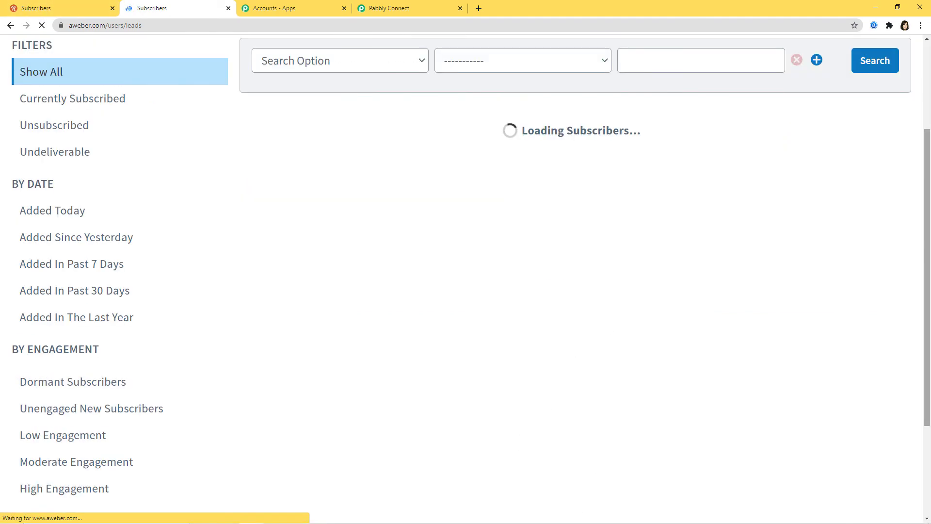
{"action": "scroll", "coordinate": [847, 300], "scroll_direction": "down", "scroll_amount": 15}
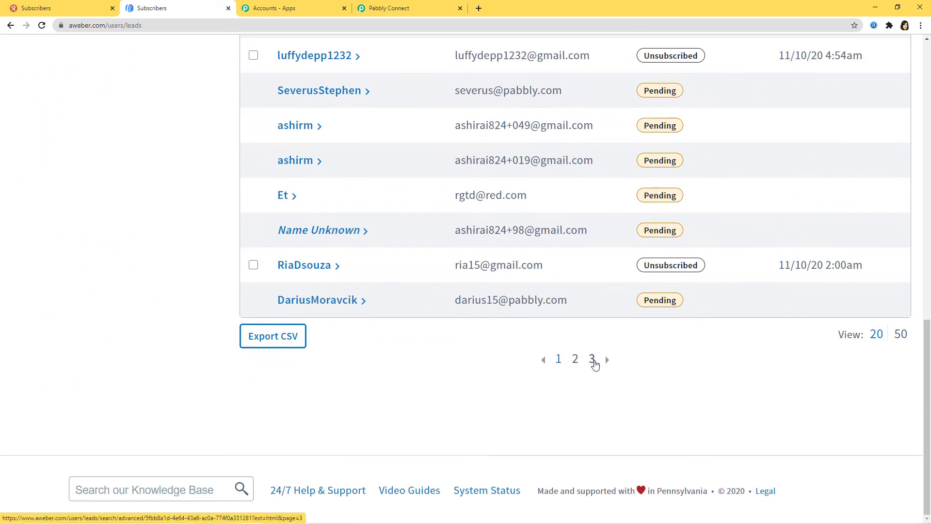
{"action": "left_click", "coordinate": [592, 361]}
{"action": "scroll", "coordinate": [707, 306], "scroll_direction": "up", "scroll_amount": 3}
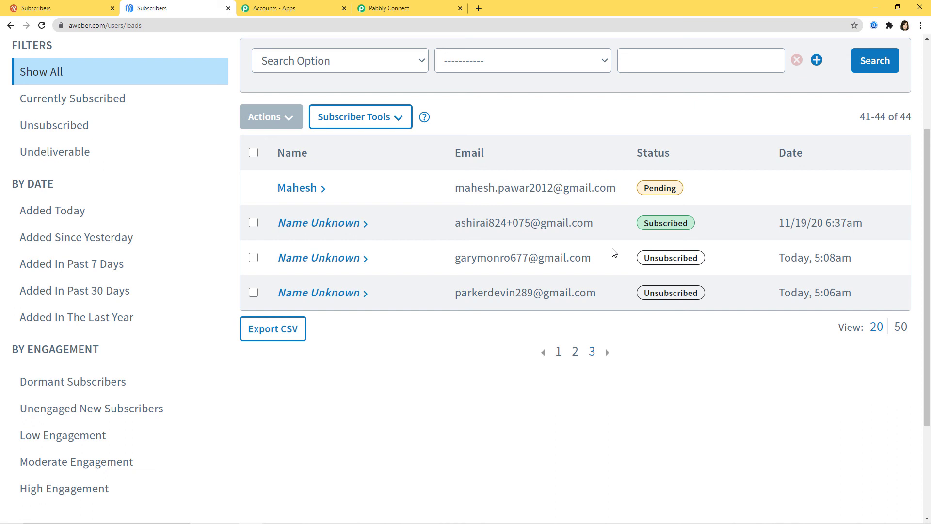
Return to Pabbly Connect and collapse the Revue trigger and AWeber action to view the whole workflow.
{"action": "left_click", "coordinate": [388, 8]}
{"action": "scroll", "coordinate": [836, 438], "scroll_direction": "up", "scroll_amount": 10}
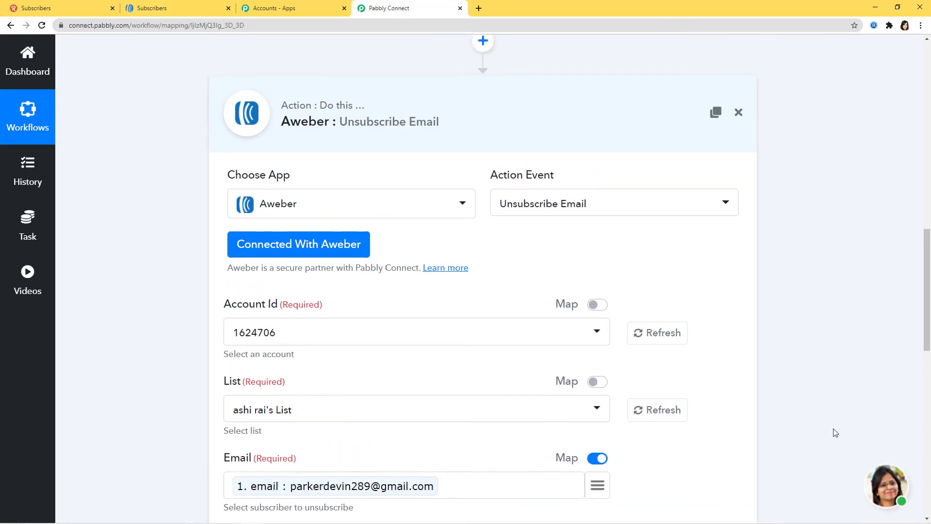
{"action": "scroll", "coordinate": [657, 296], "scroll_direction": "up", "scroll_amount": 12}
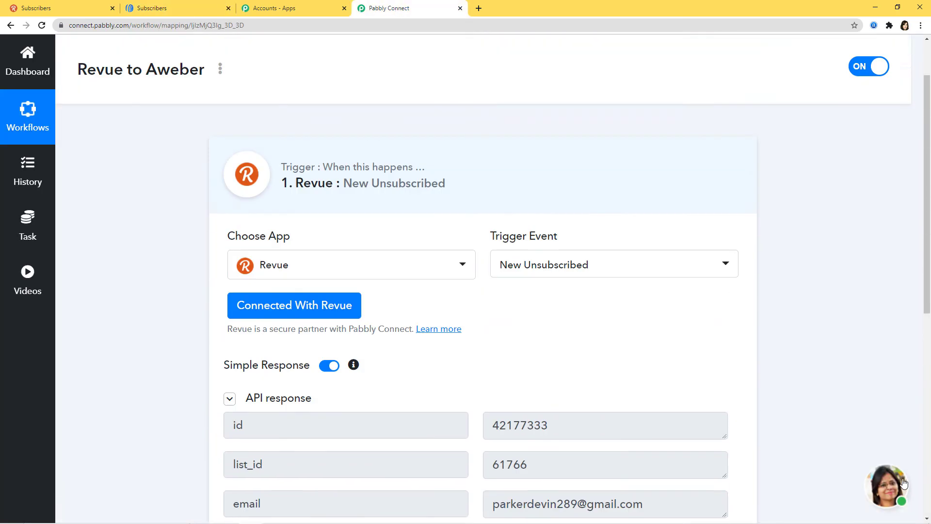
{"action": "left_click", "coordinate": [643, 248]}
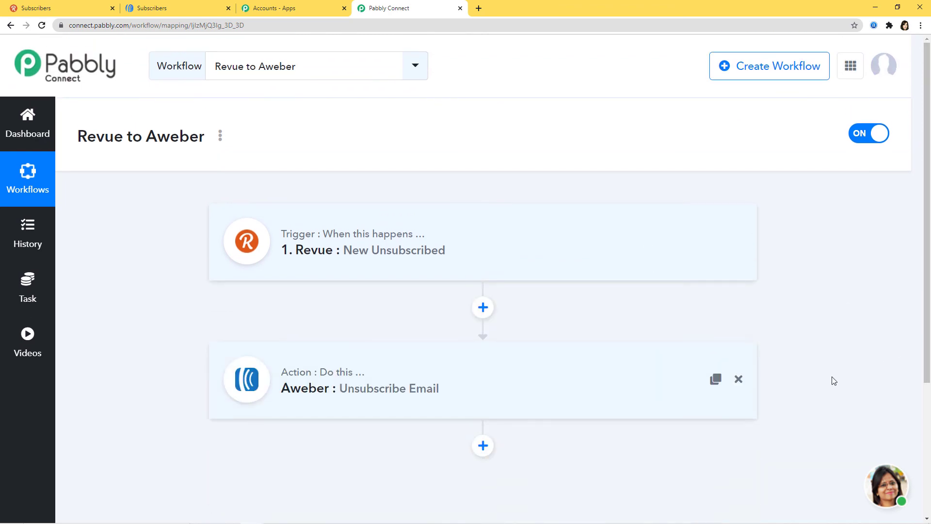
{"action": "scroll", "coordinate": [868, 301], "scroll_direction": "down", "scroll_amount": 1}
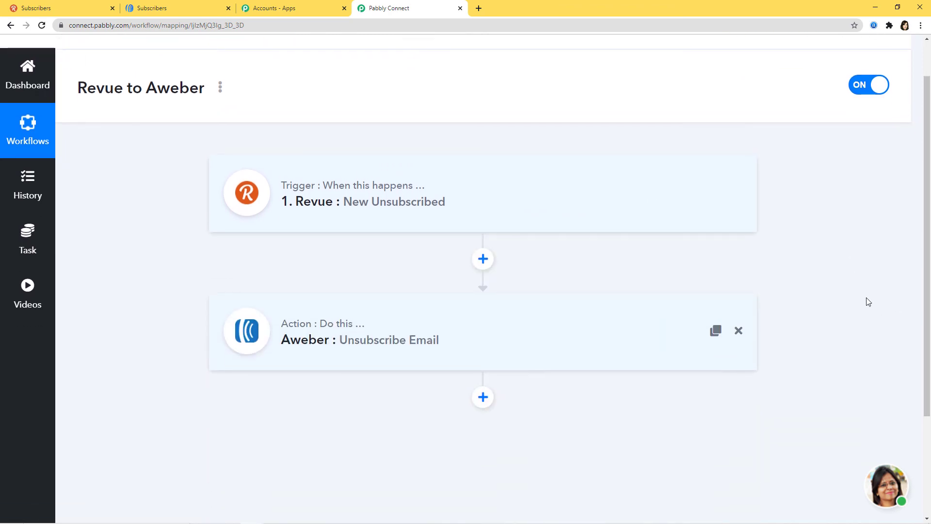